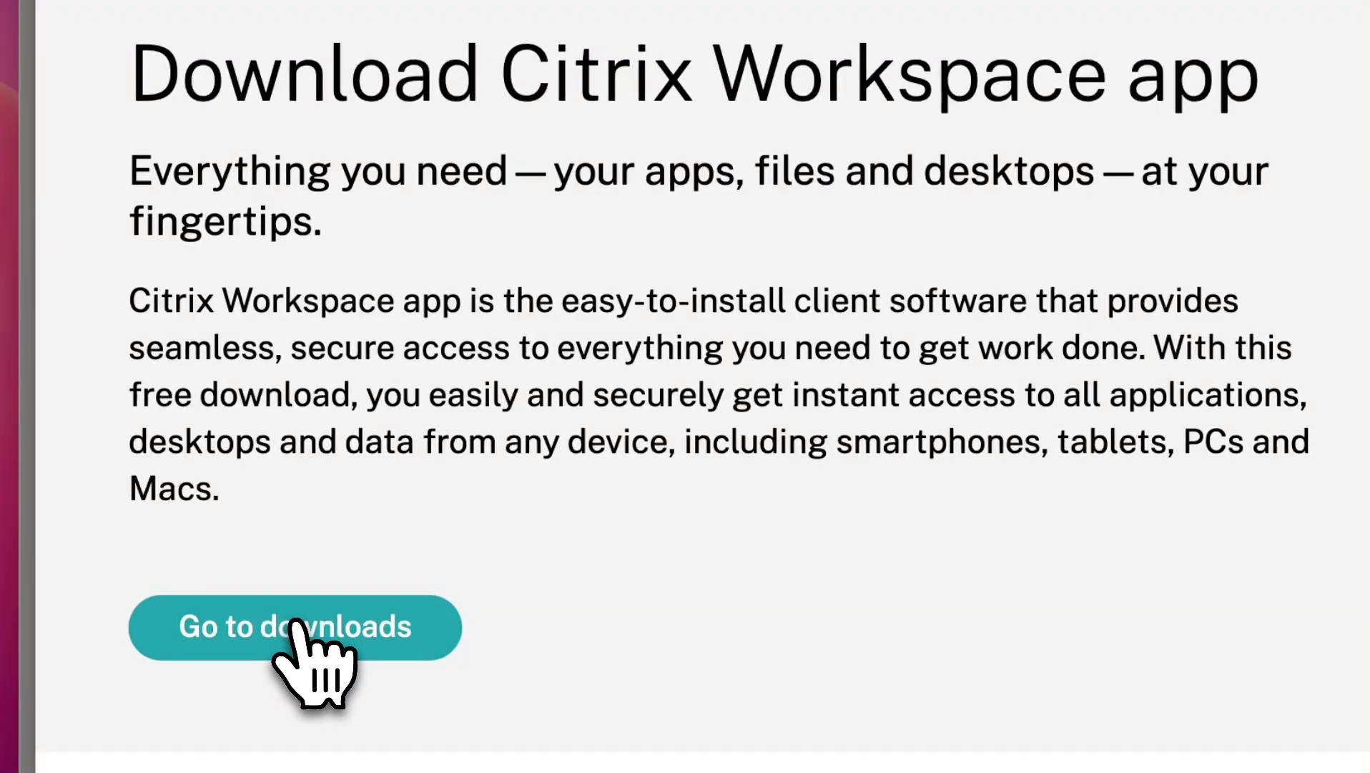
Go to the Citrix Workspace app downloads page and open its downloadable products list
click(300, 632)
click(581, 189)
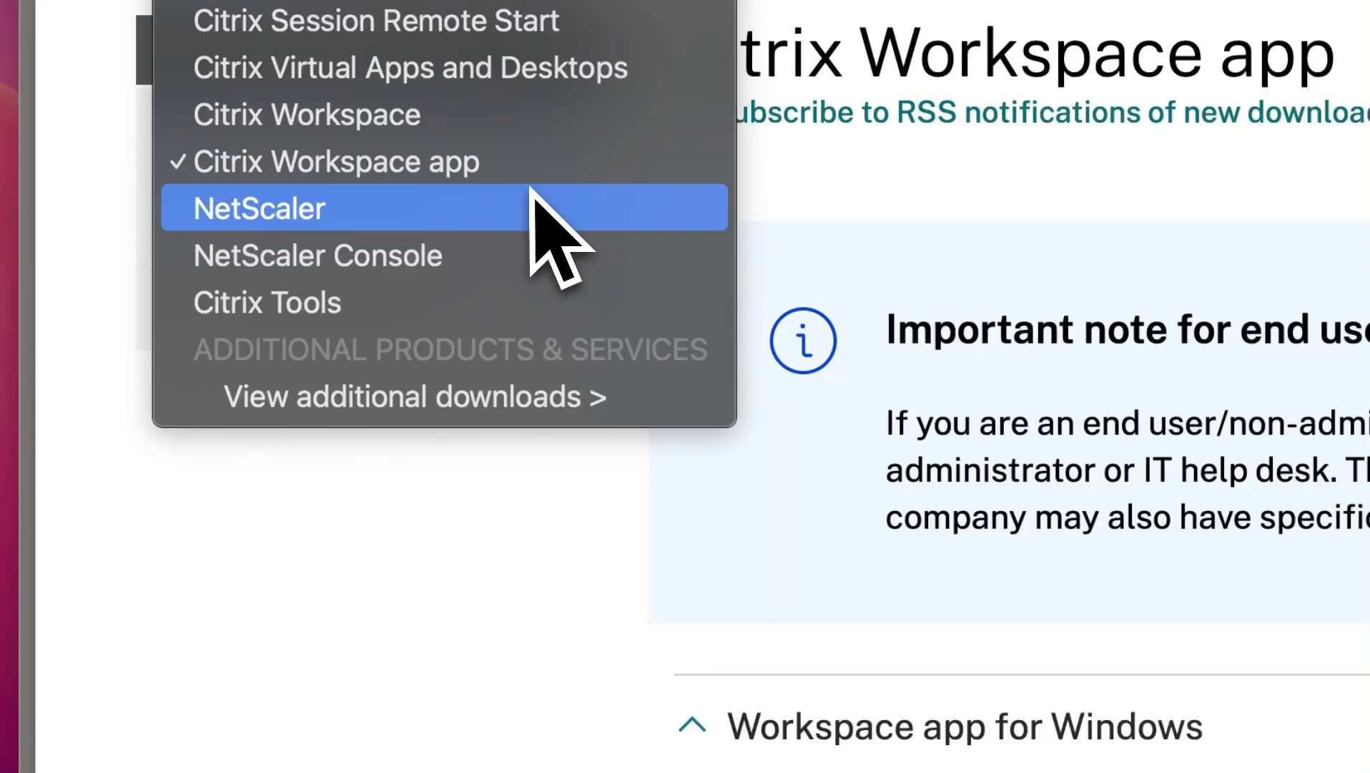
scroll(499, 459, up, 3)
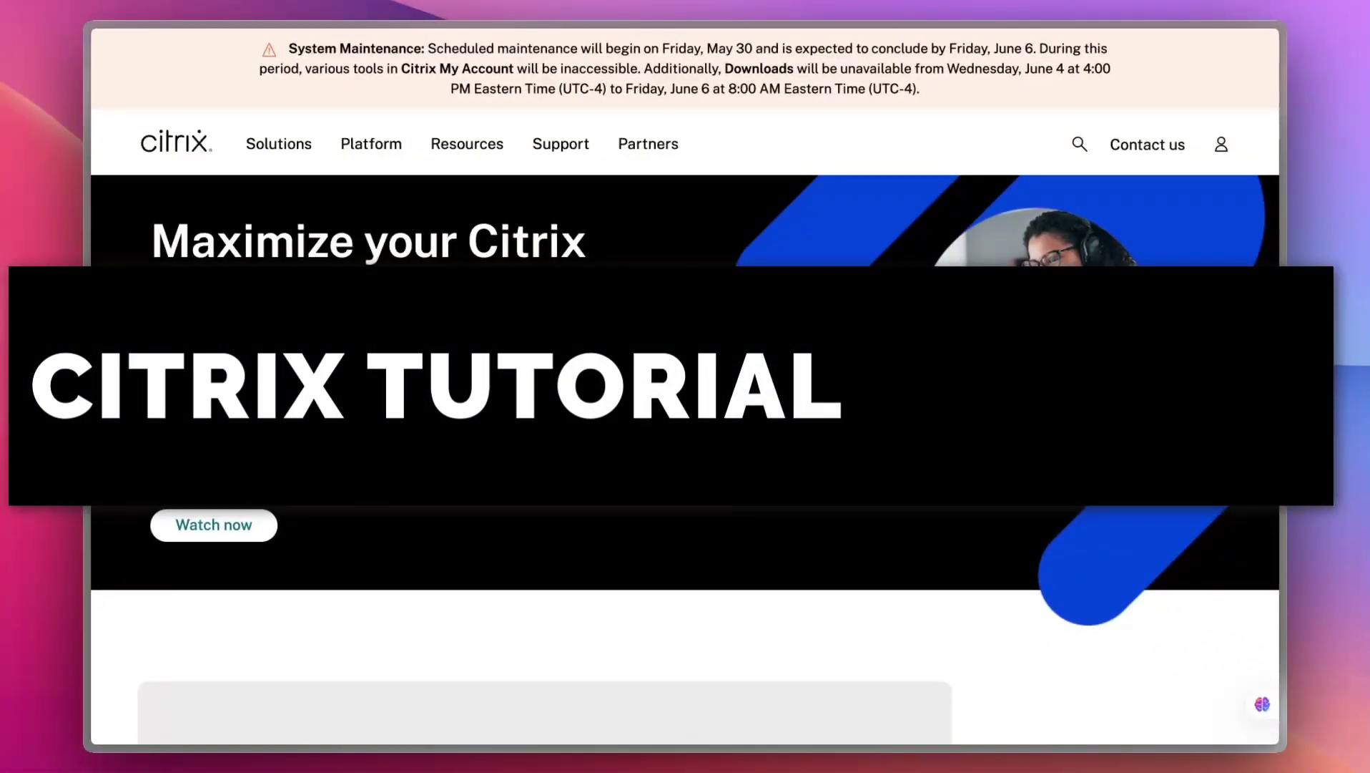
scroll(685, 384, down, 2)
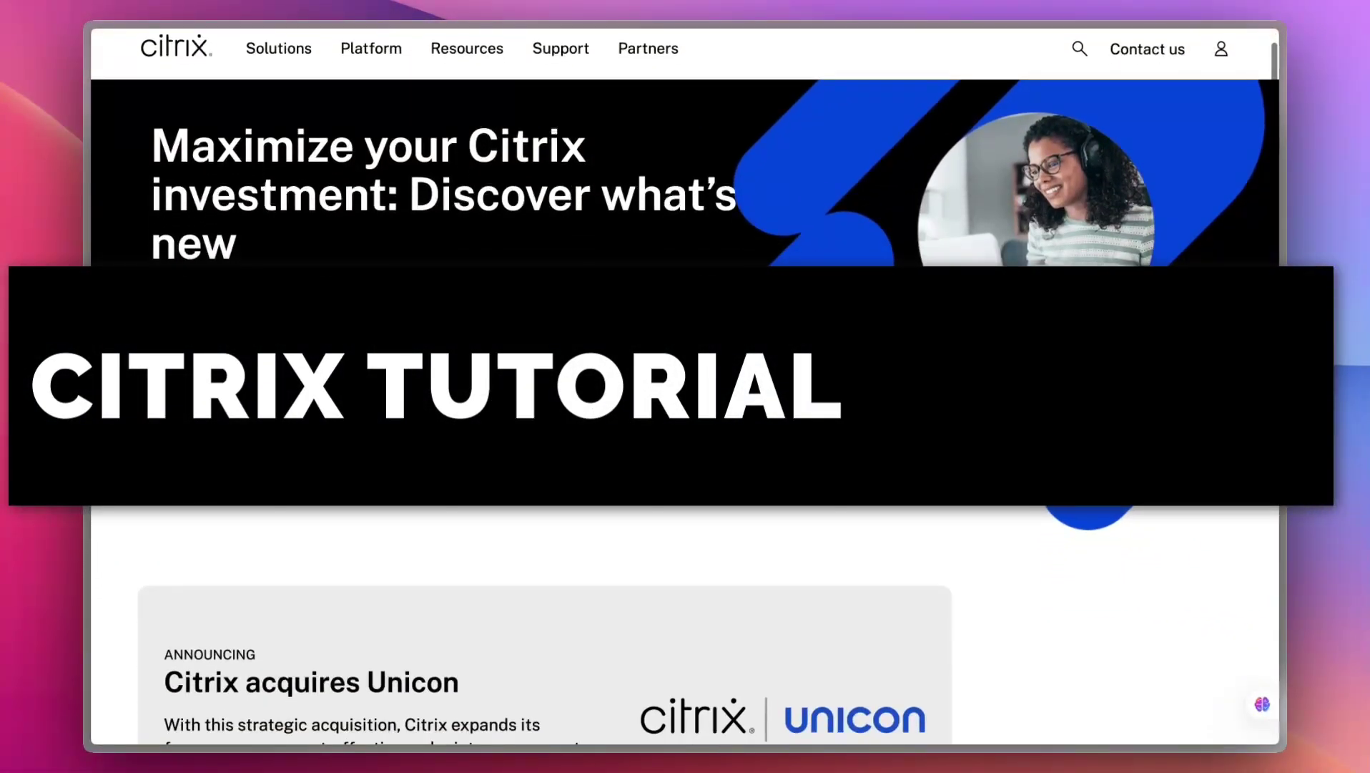
scroll(685, 384, down, 1)
scroll(610, 417, down, 2)
scroll(610, 417, down, 1)
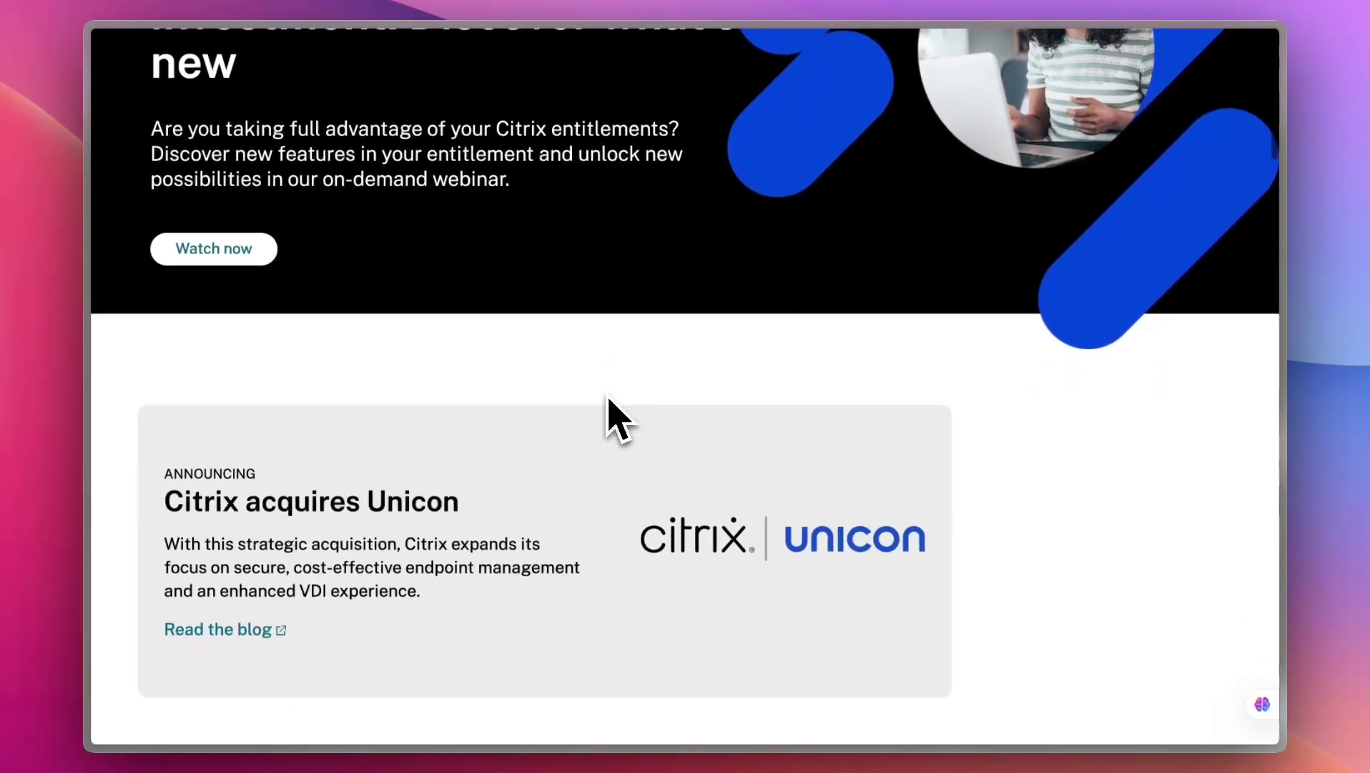
scroll(610, 417, down, 2)
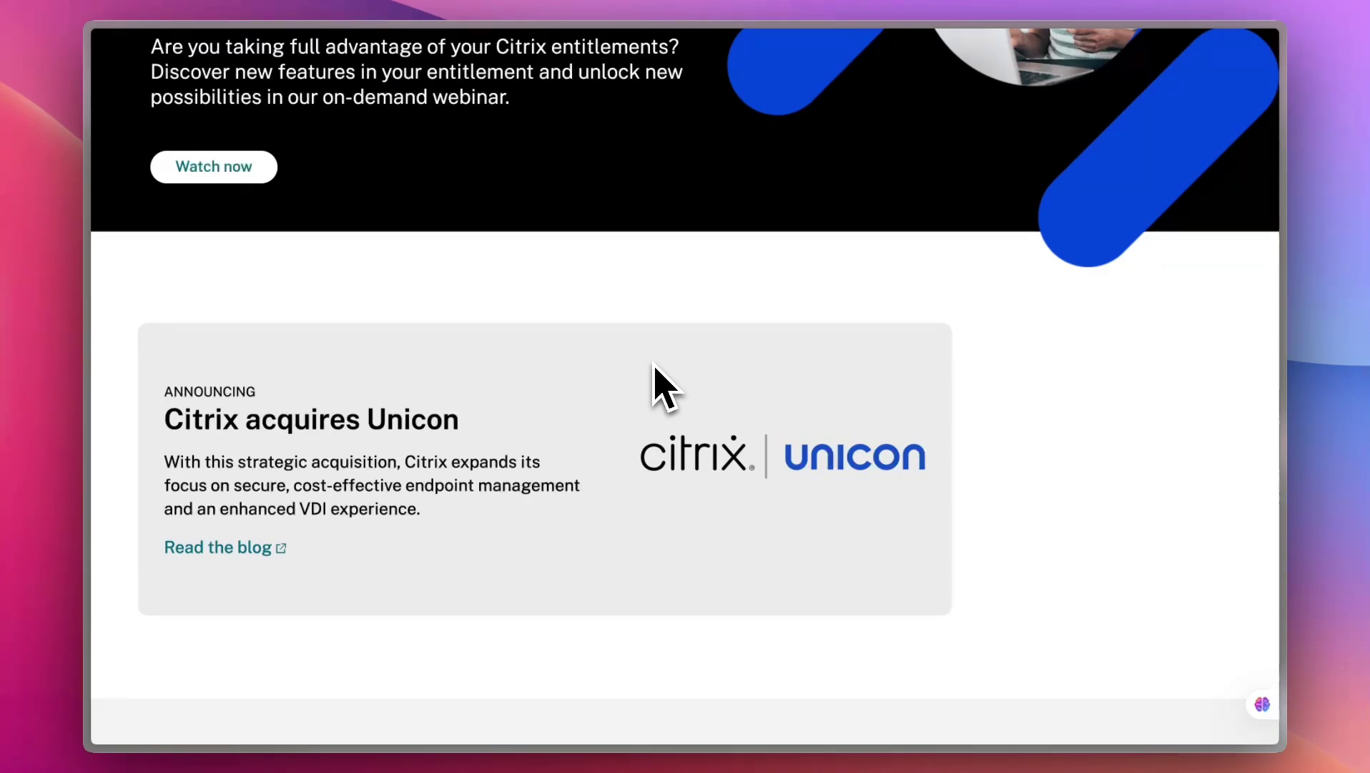
scroll(658, 387, down, 2)
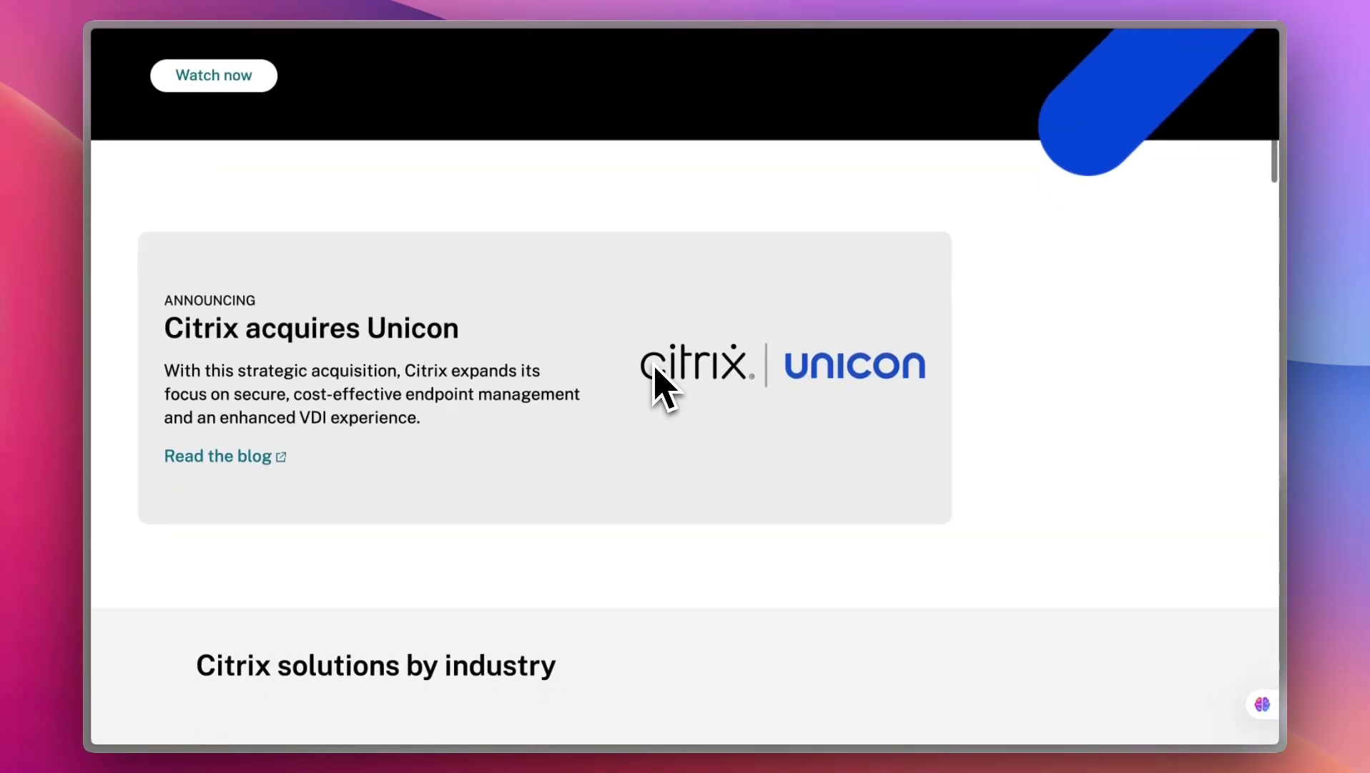
scroll(659, 387, down, 1)
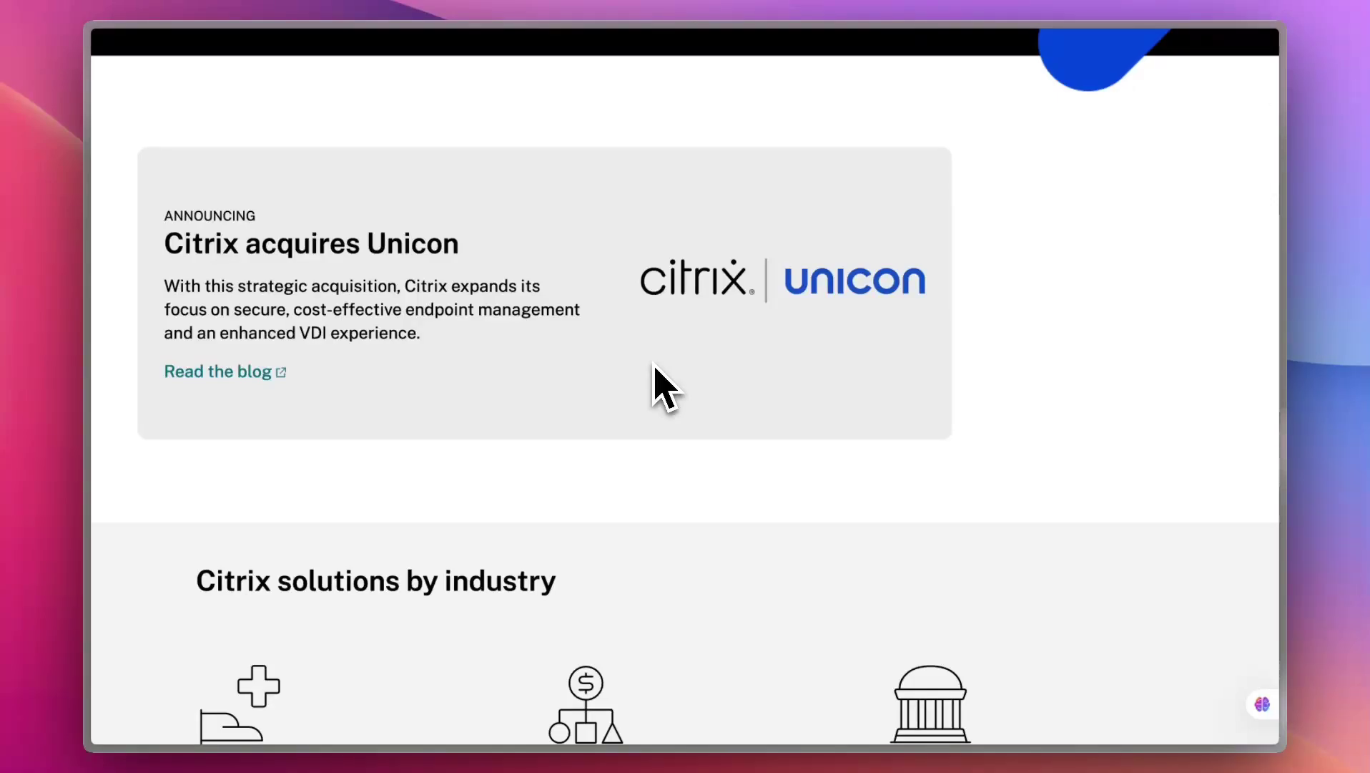
scroll(659, 387, down, 1)
scroll(659, 387, down, 1)
scroll(659, 387, down, 1)
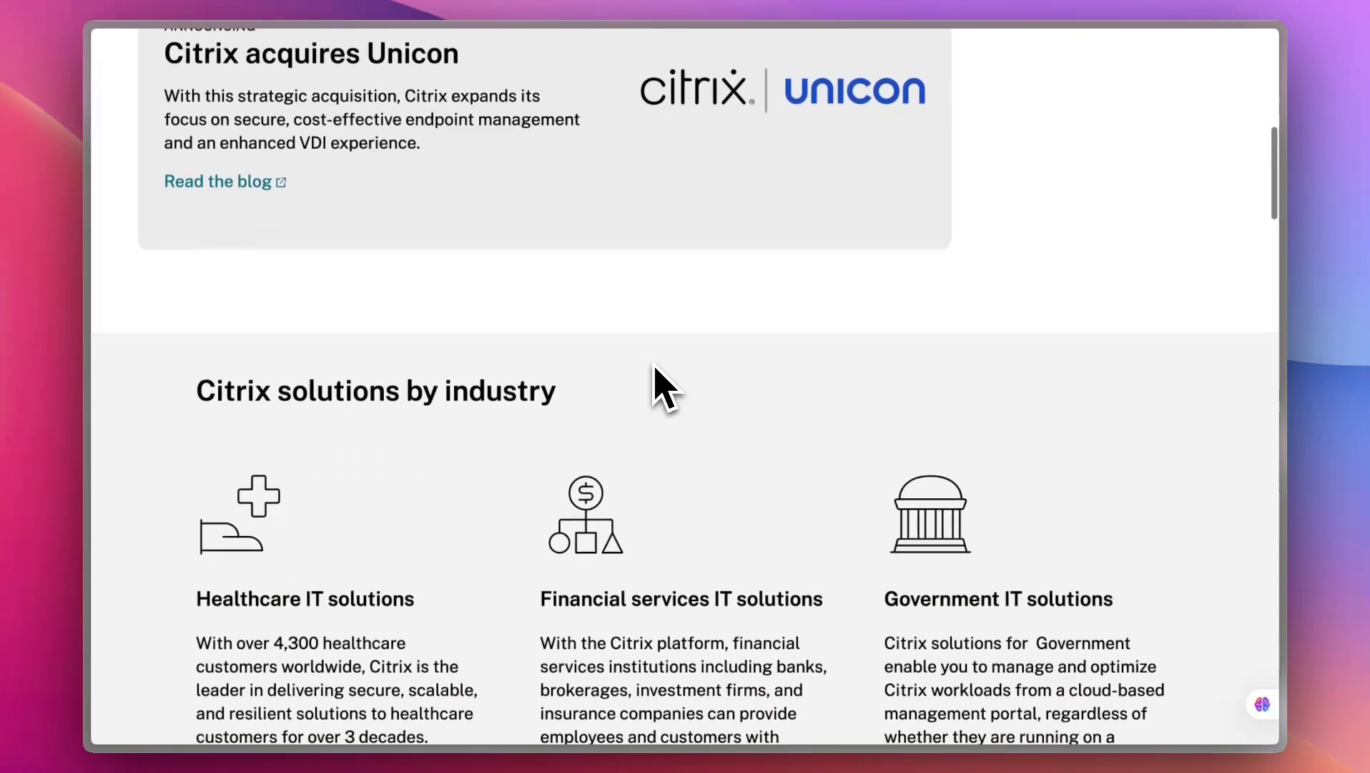
scroll(659, 387, down, 1)
scroll(659, 387, down, 1)
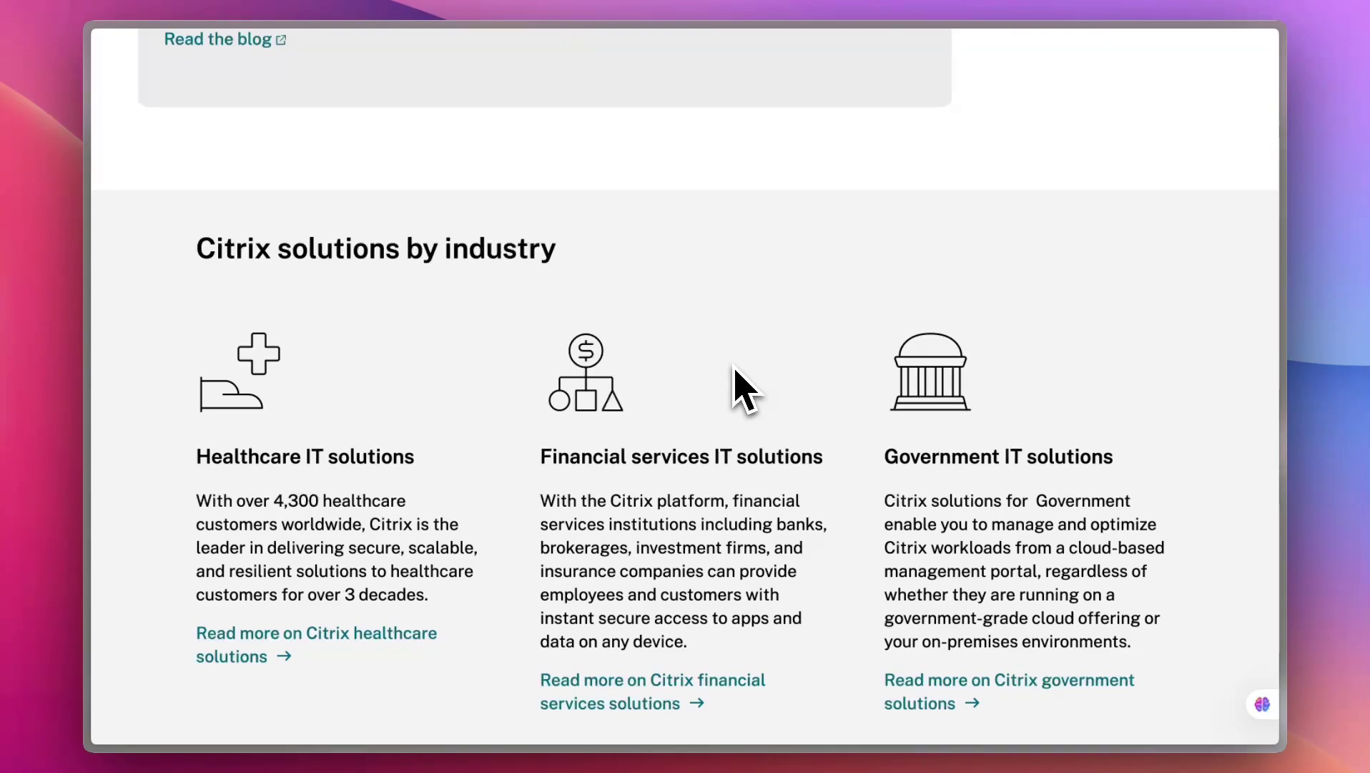
scroll(739, 385, down, 2)
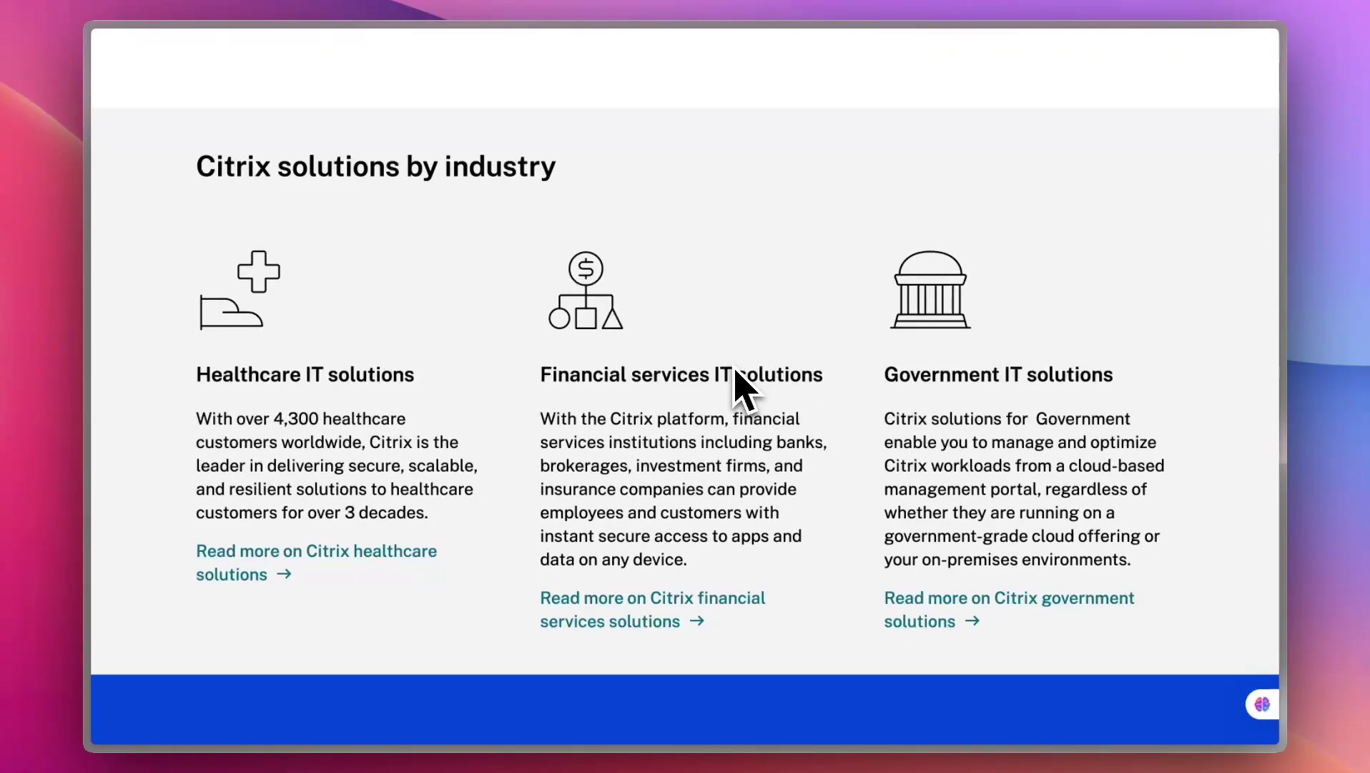
scroll(739, 387, down, 2)
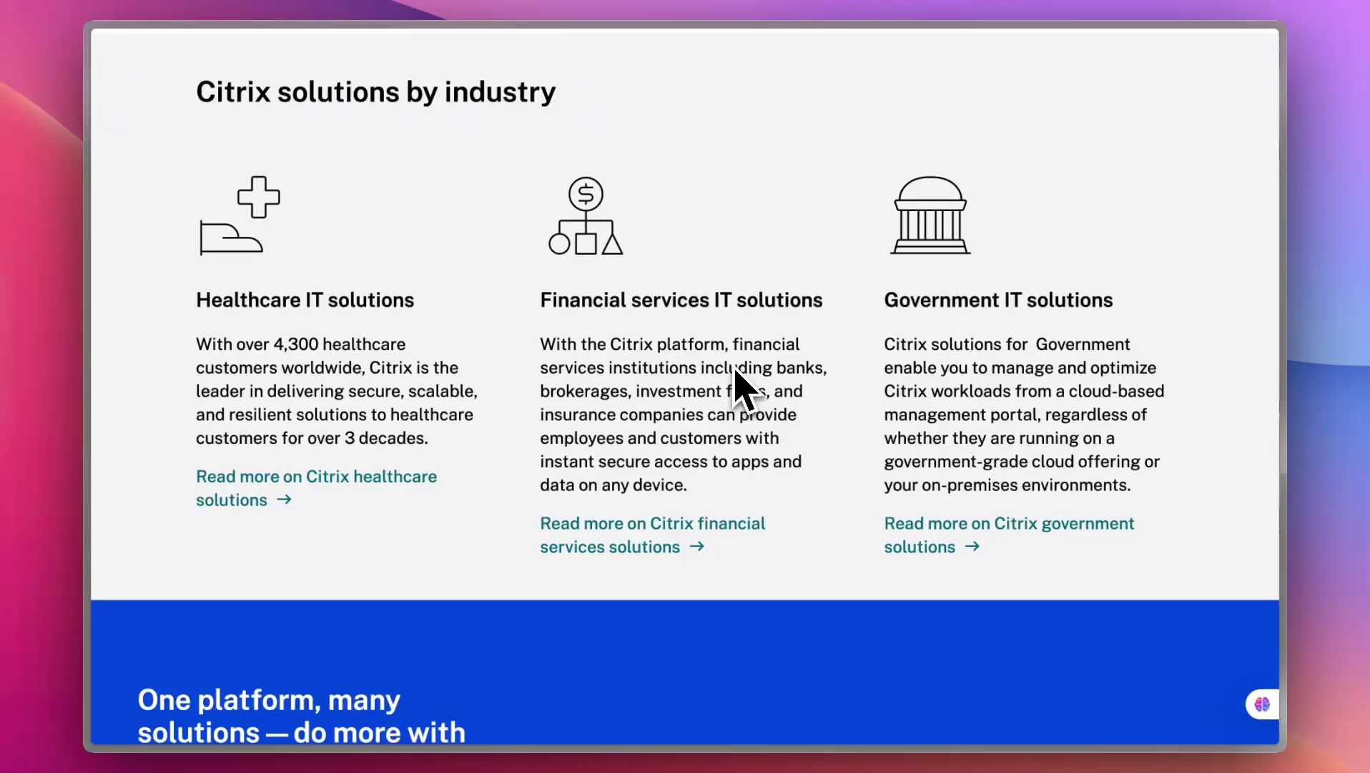
scroll(738, 387, down, 4)
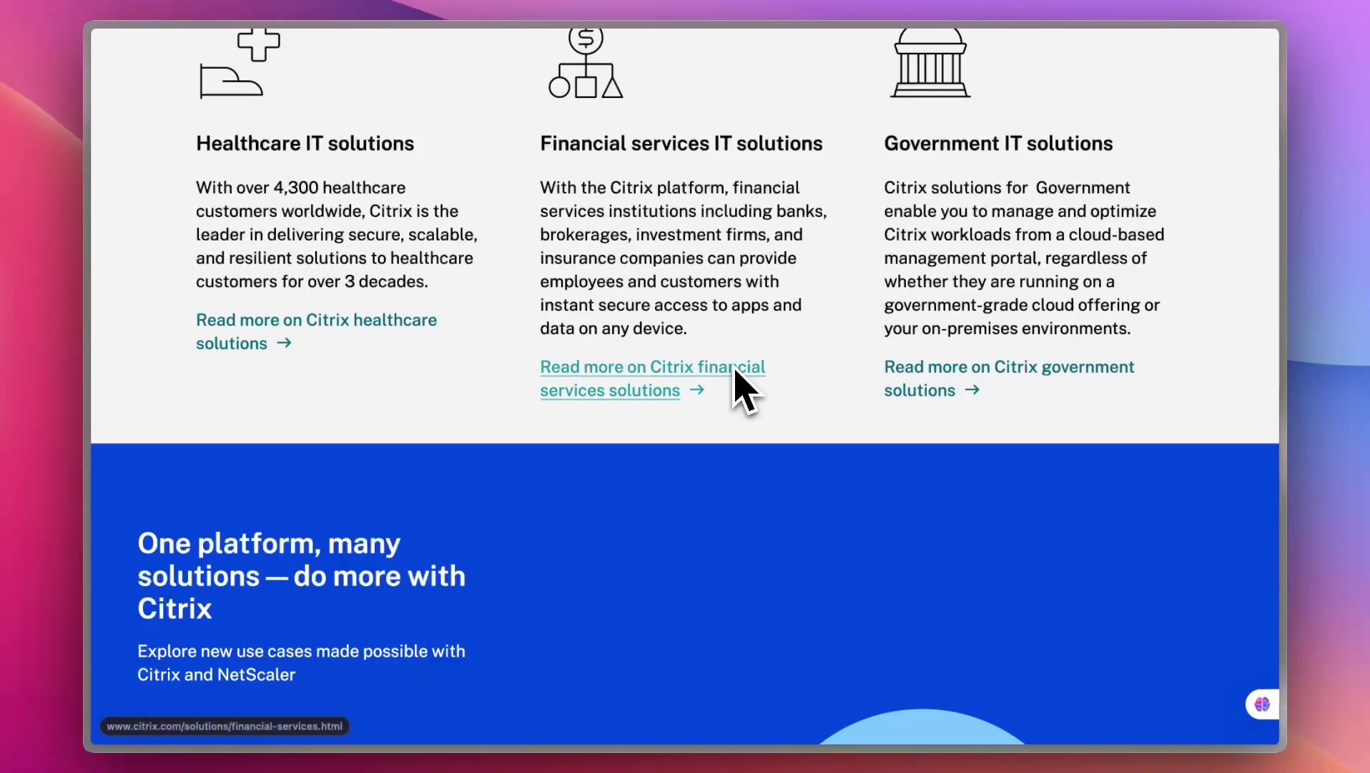
scroll(739, 387, down, 1)
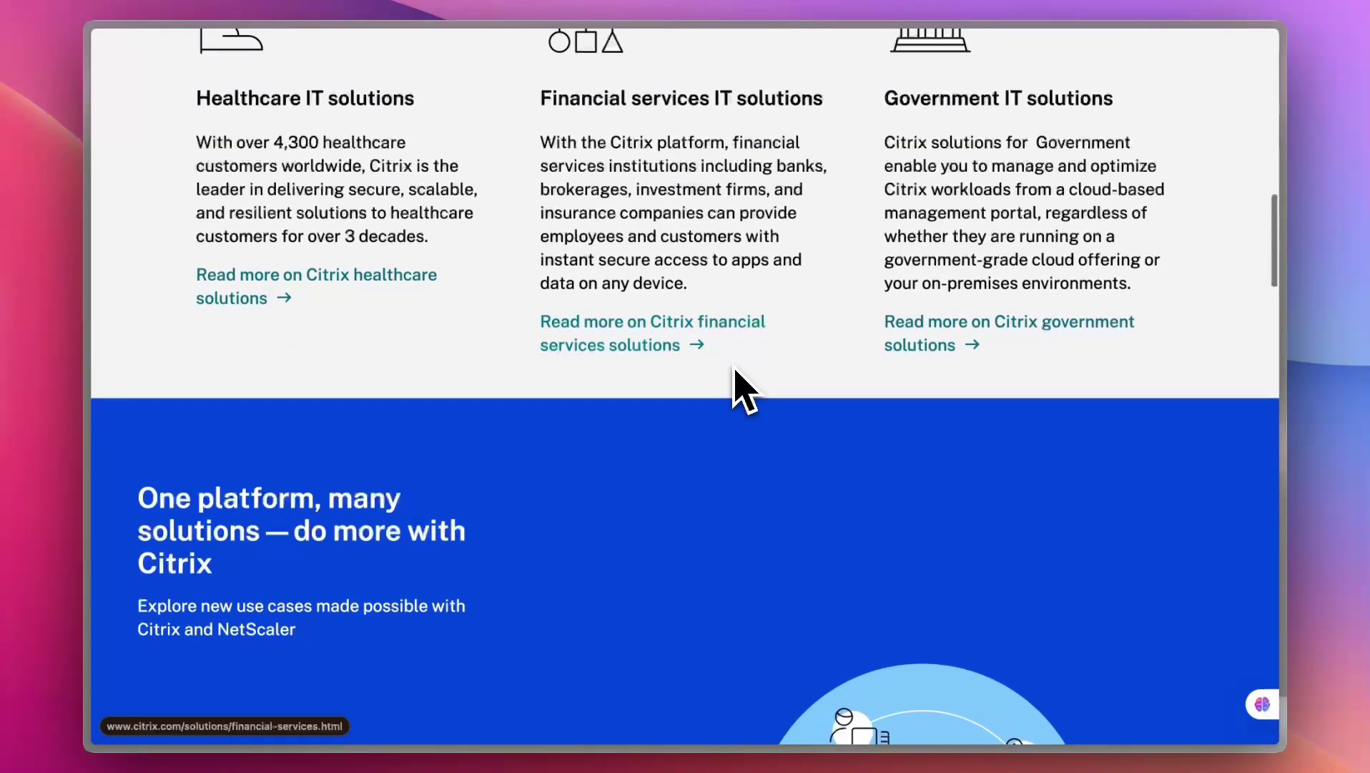
scroll(670, 423, up, 2)
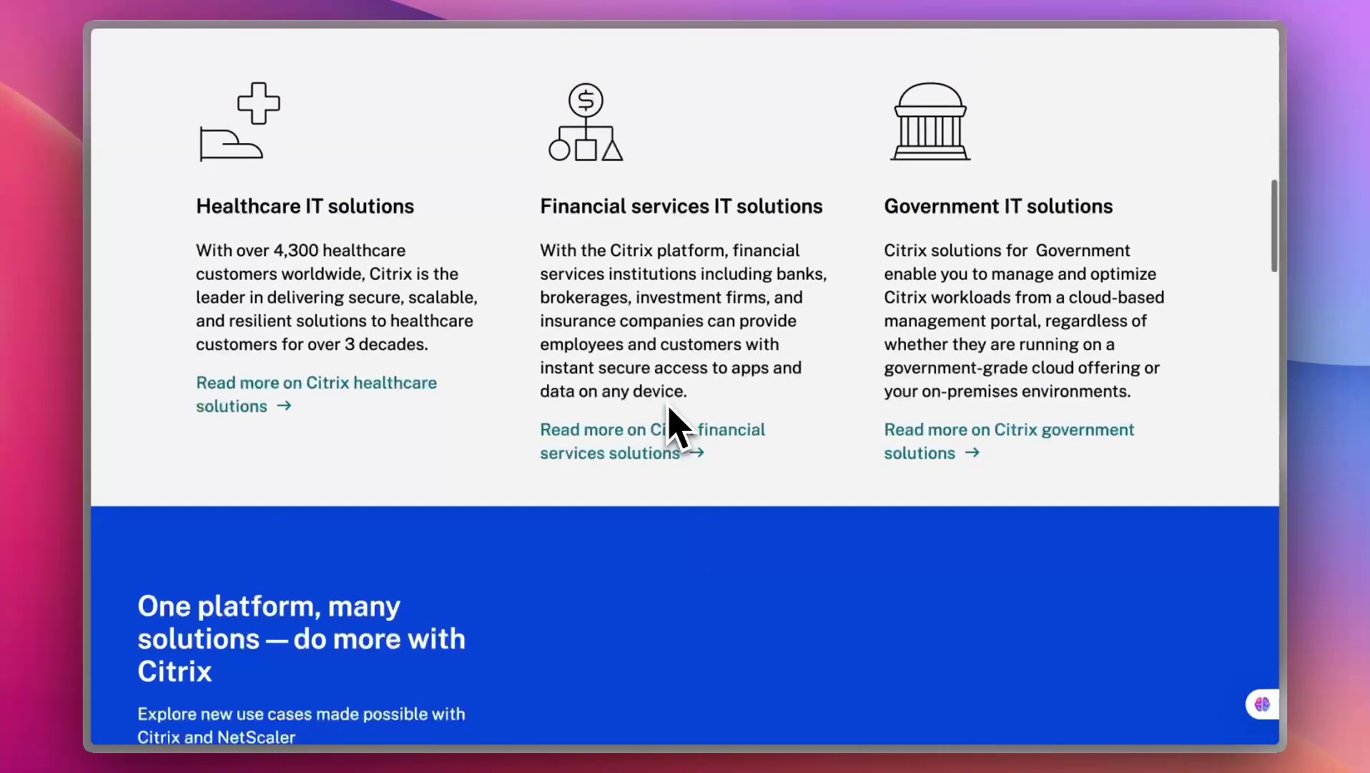
scroll(669, 423, up, 1)
scroll(670, 424, up, 1)
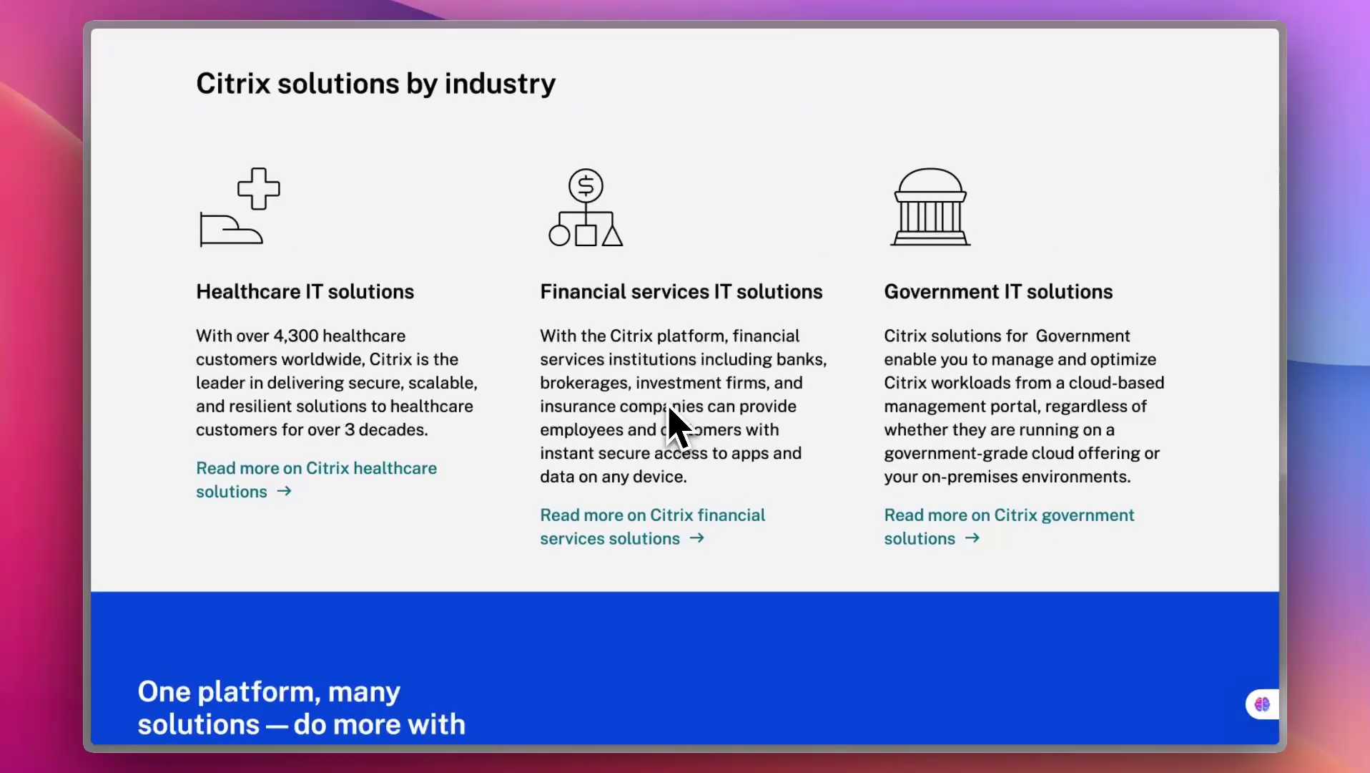
scroll(670, 424, up, 1)
scroll(670, 423, up, 2)
scroll(670, 424, up, 1)
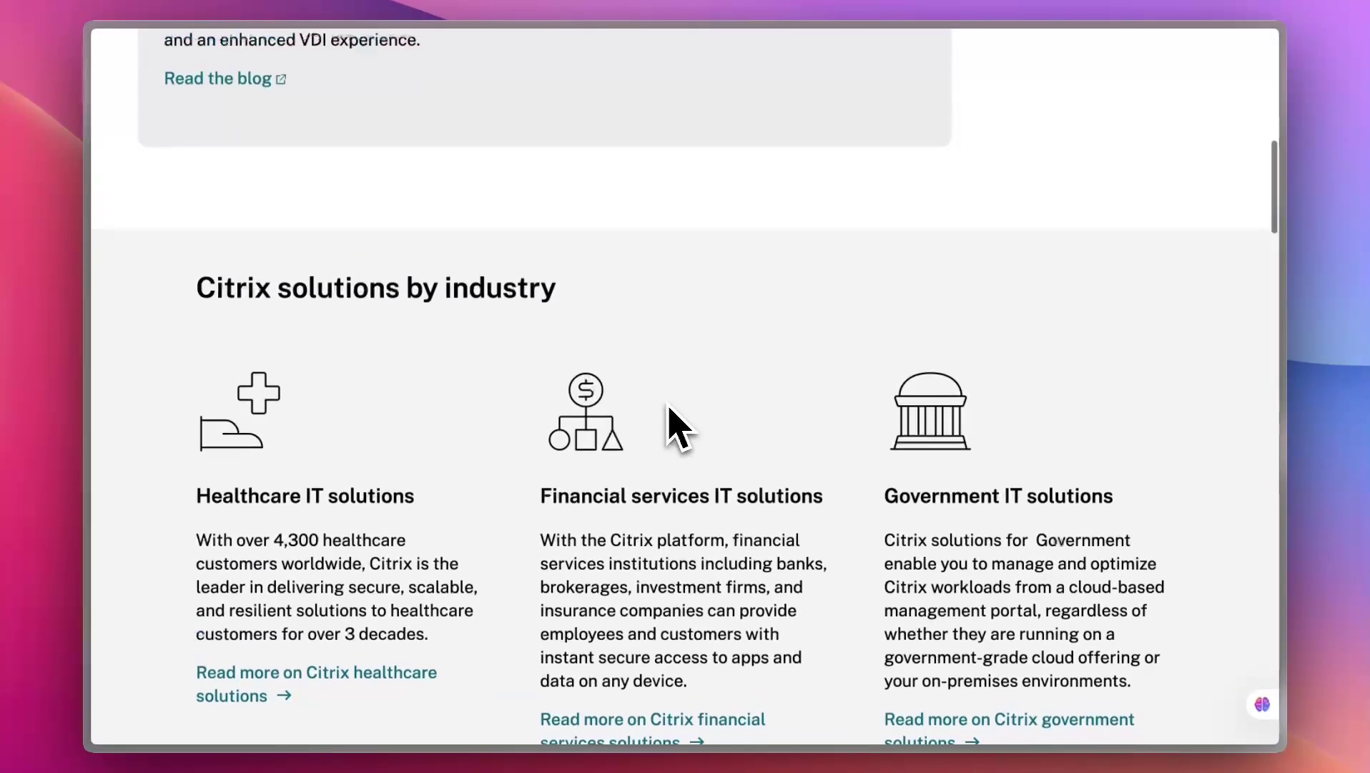
scroll(670, 423, up, 3)
scroll(670, 423, up, 2)
scroll(669, 424, up, 2)
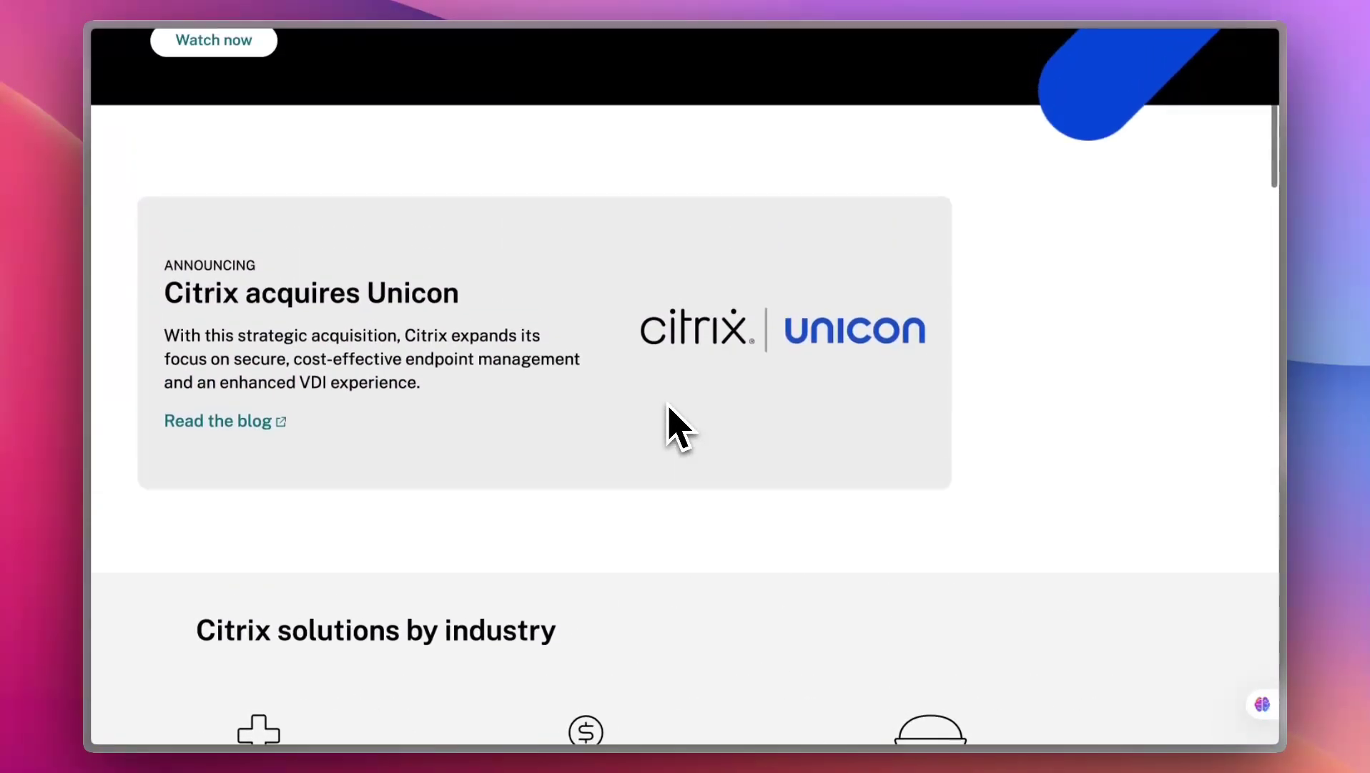
scroll(669, 424, up, 2)
scroll(670, 423, up, 2)
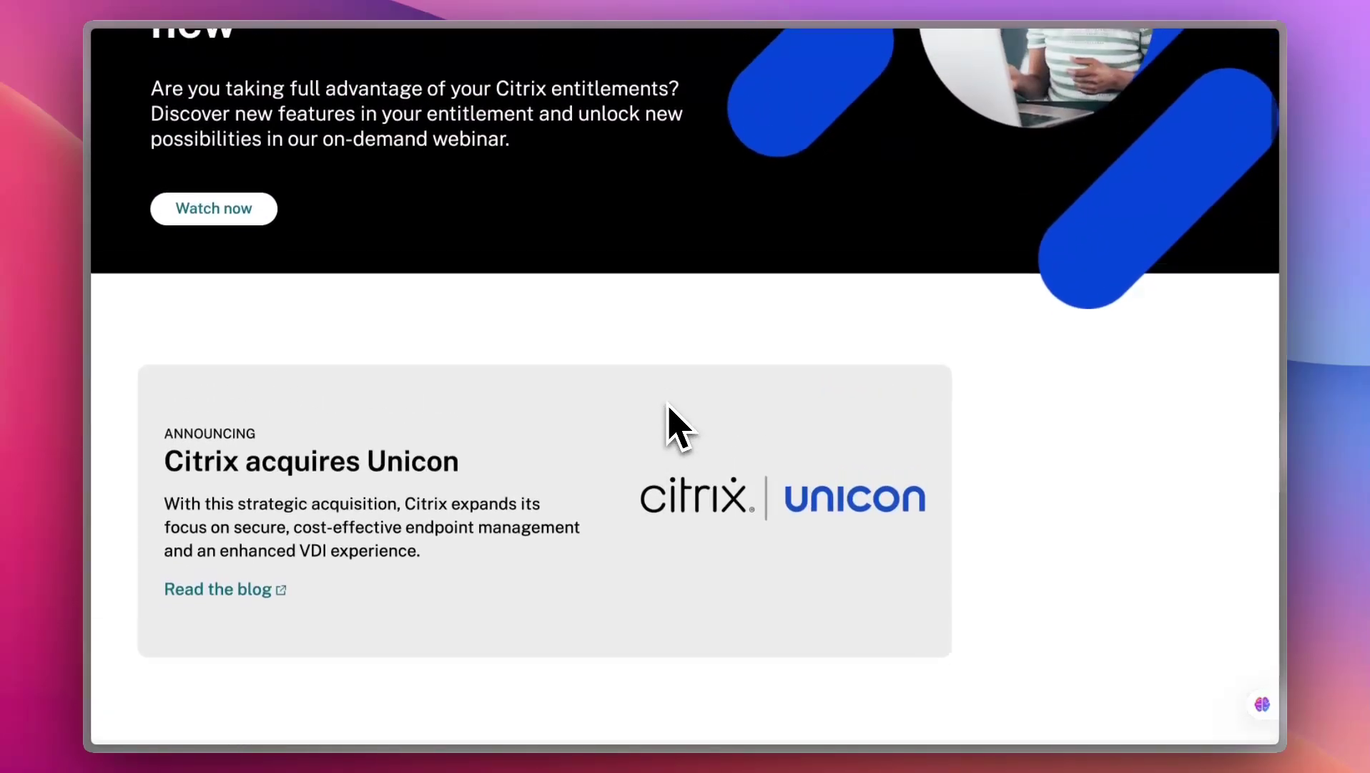
scroll(669, 423, up, 2)
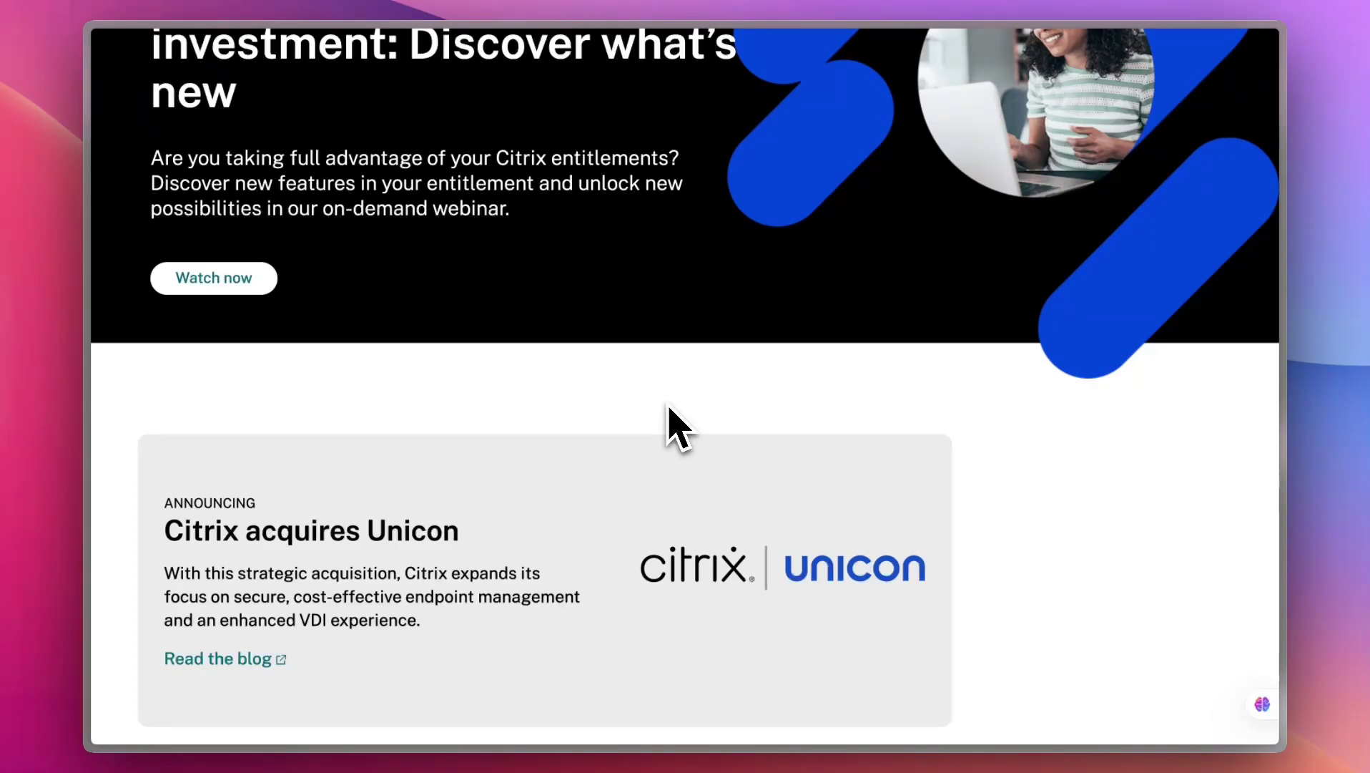
scroll(670, 423, up, 1)
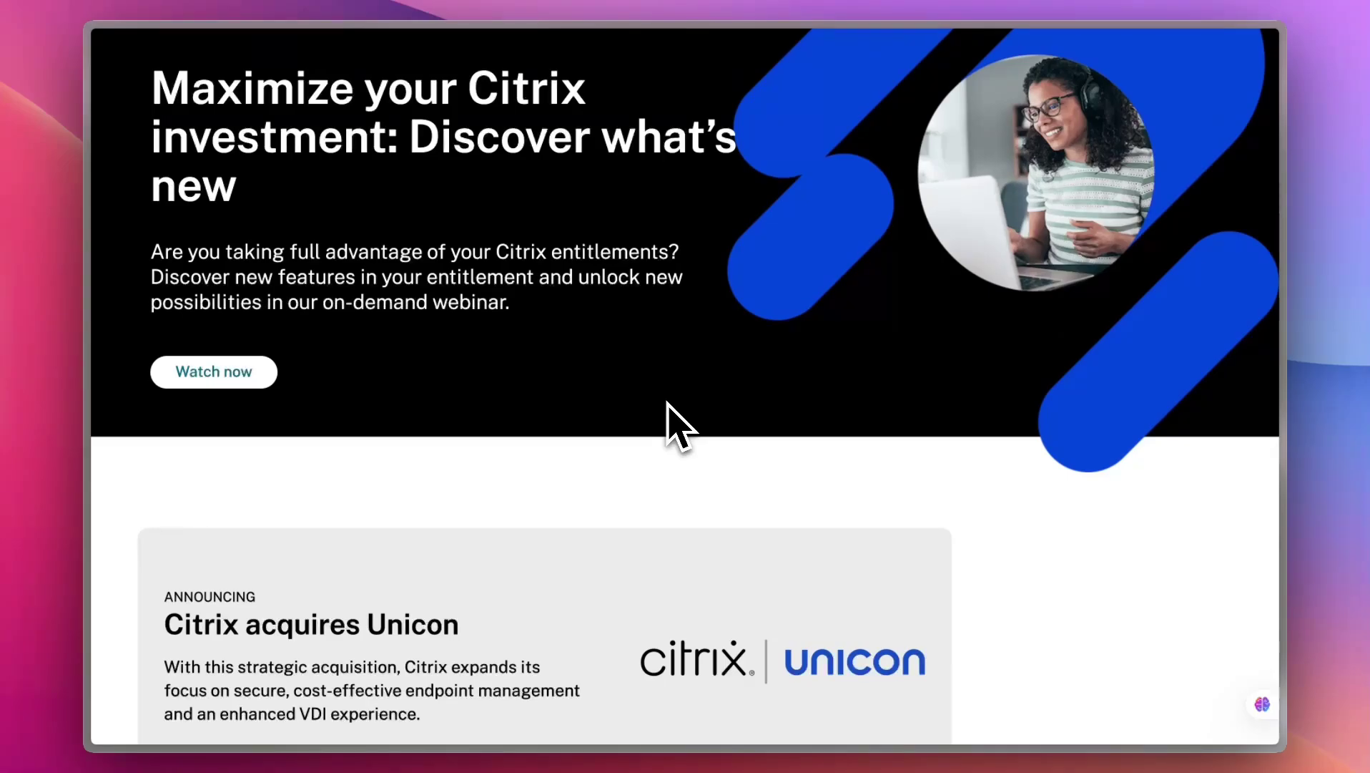
scroll(669, 424, up, 2)
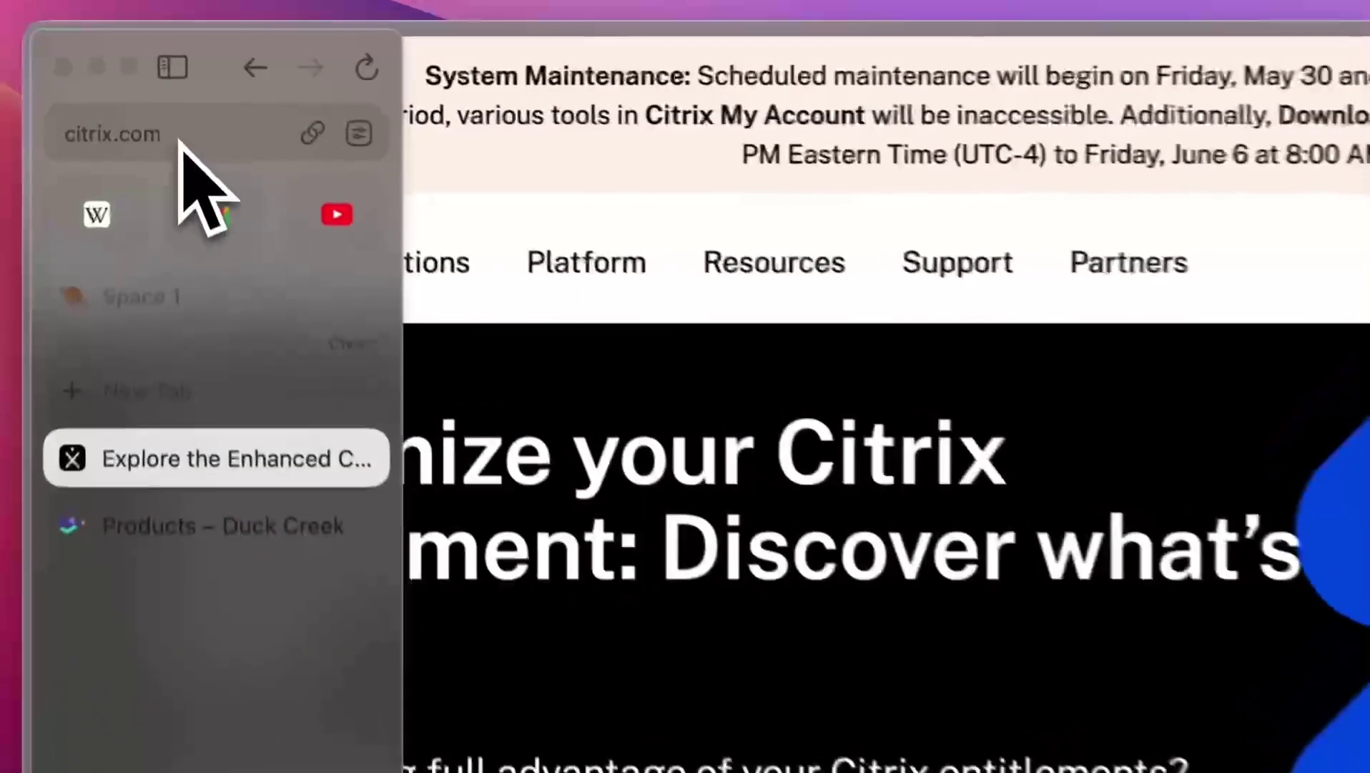
click(180, 139)
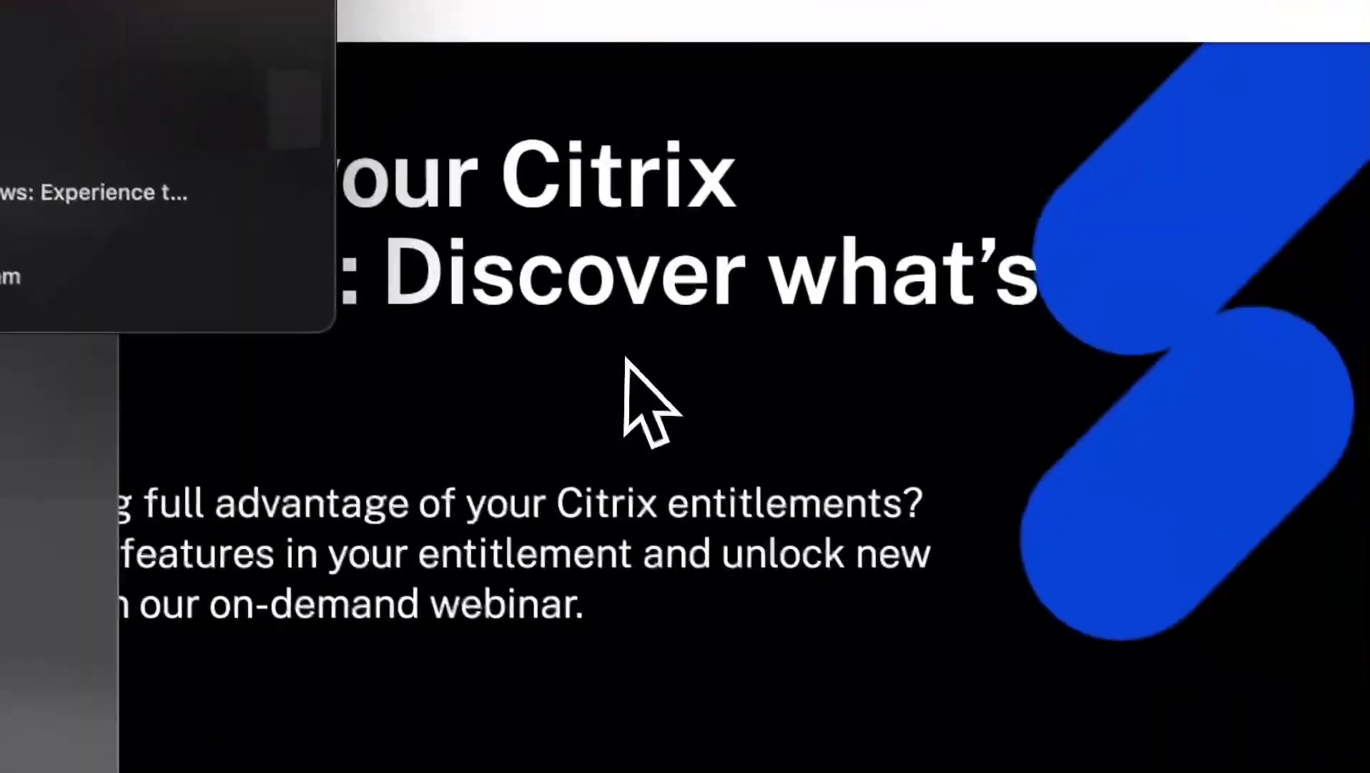
scroll(710, 458, down, 5)
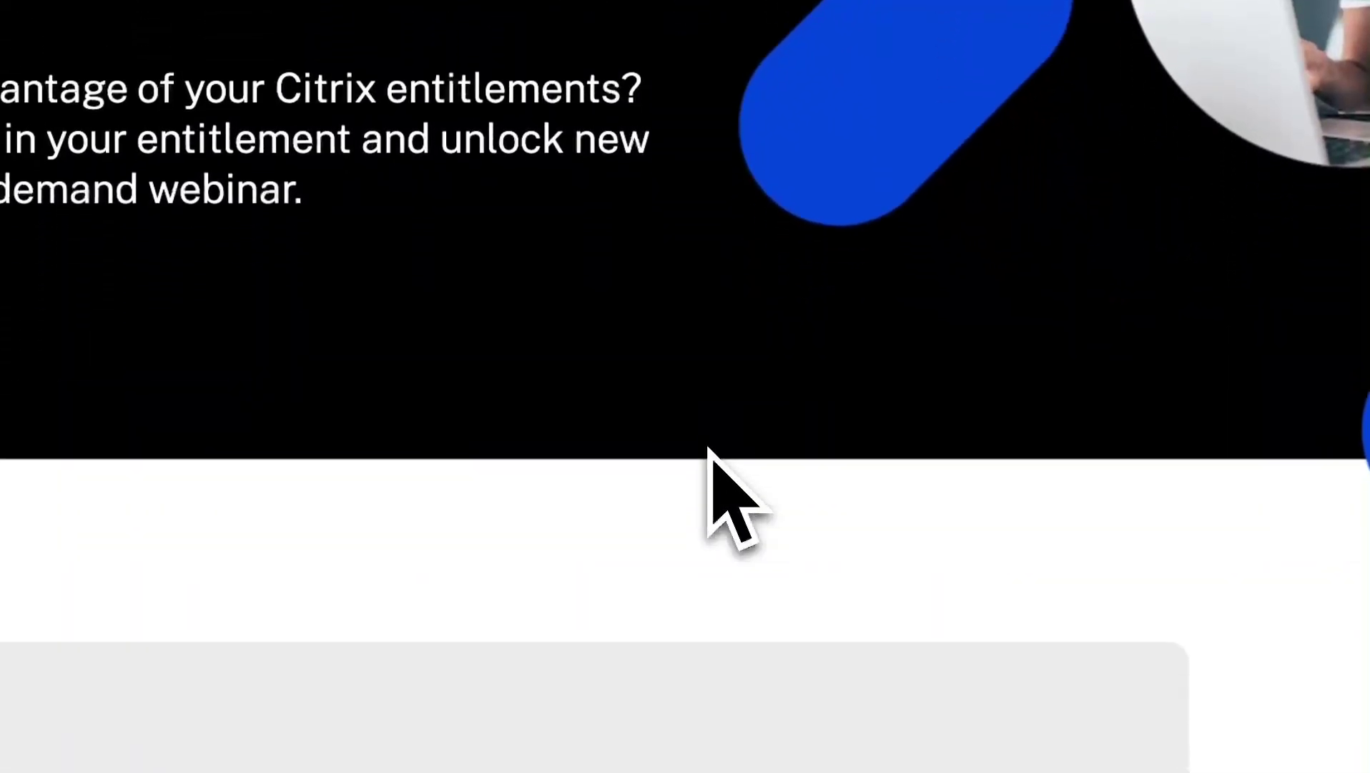
scroll(709, 458, down, 5)
scroll(710, 449, down, 5)
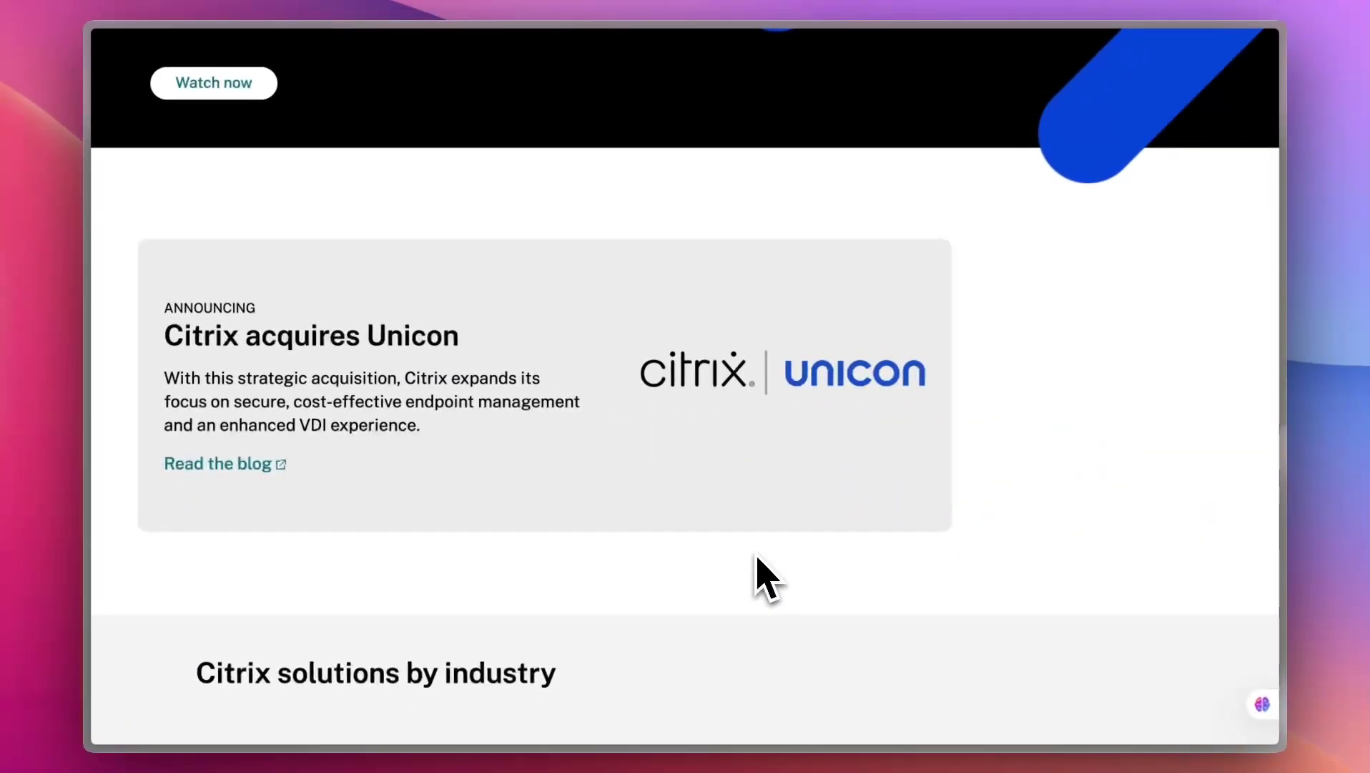
scroll(758, 561, down, 2)
scroll(758, 564, down, 3)
scroll(762, 578, down, 1)
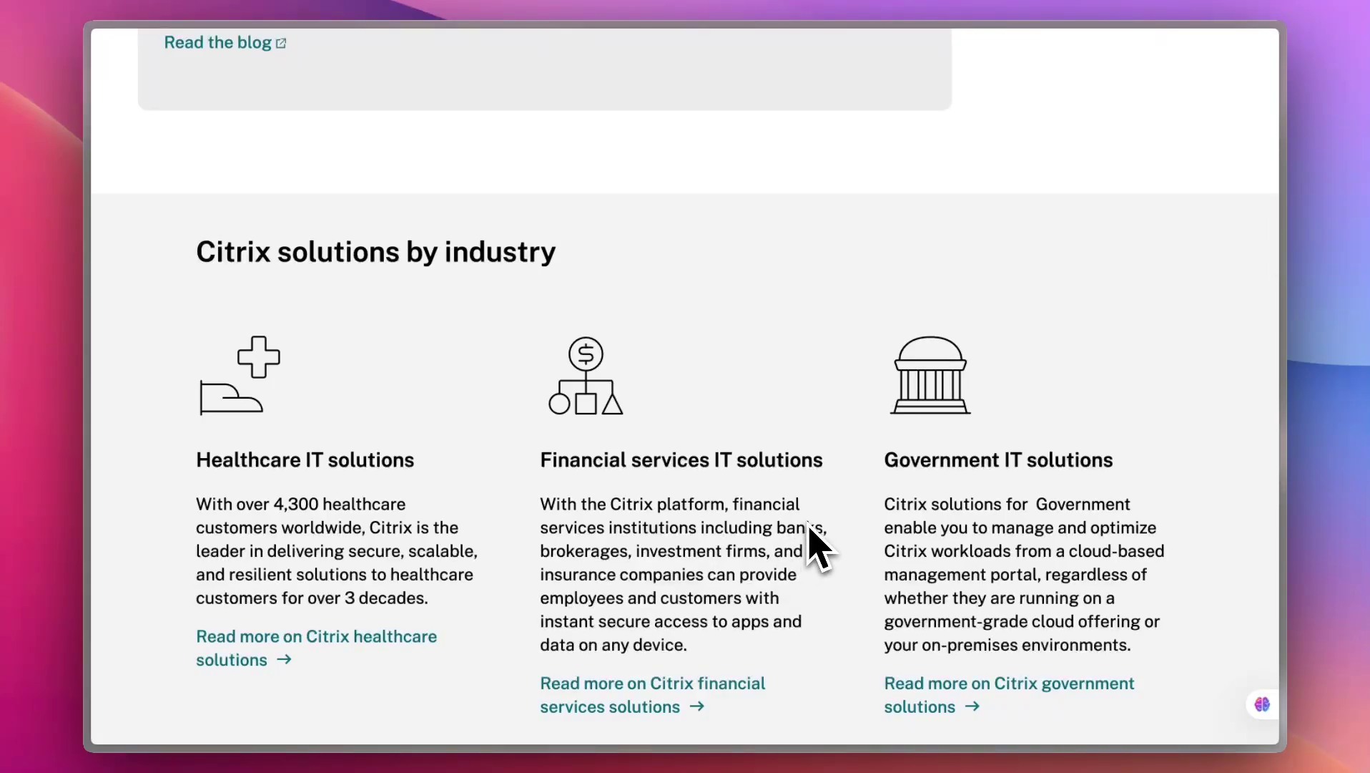
scroll(816, 543, down, 1)
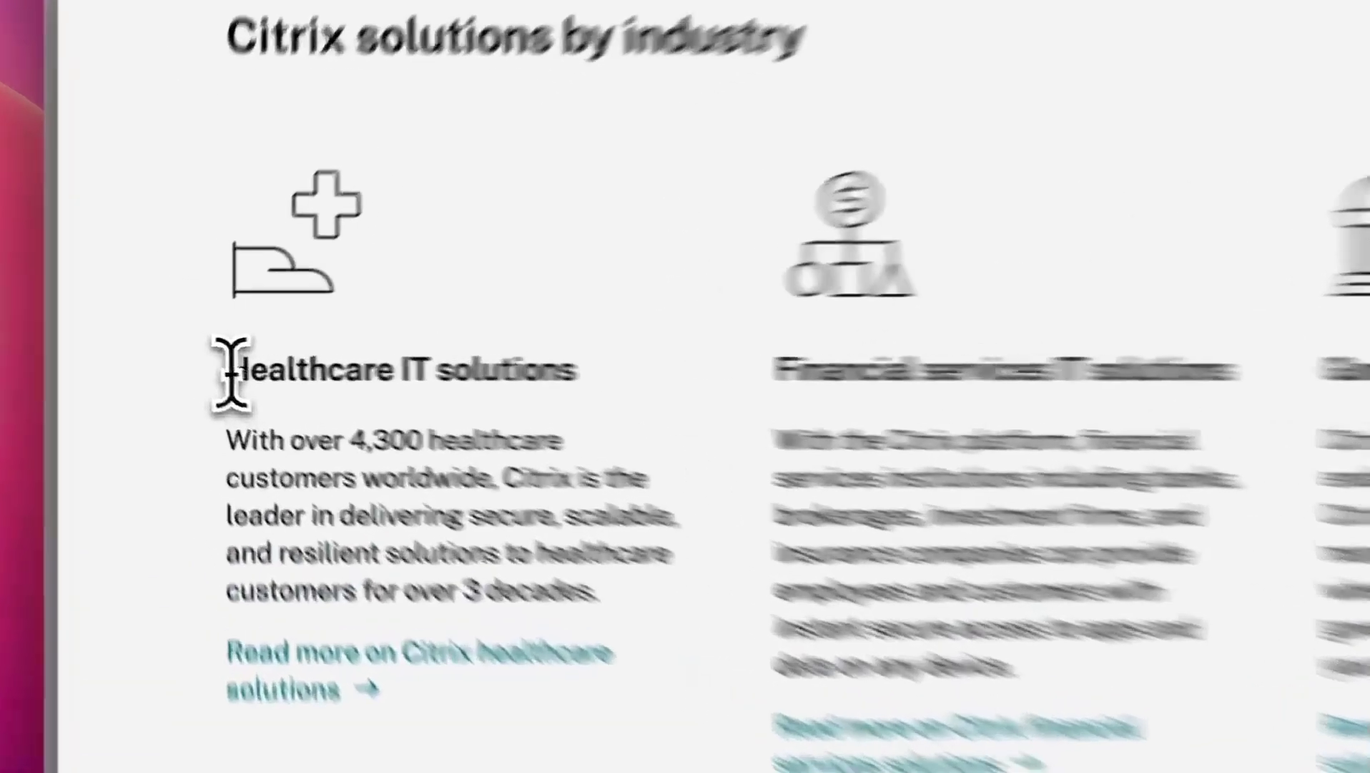
drag(199, 362, 299, 362)
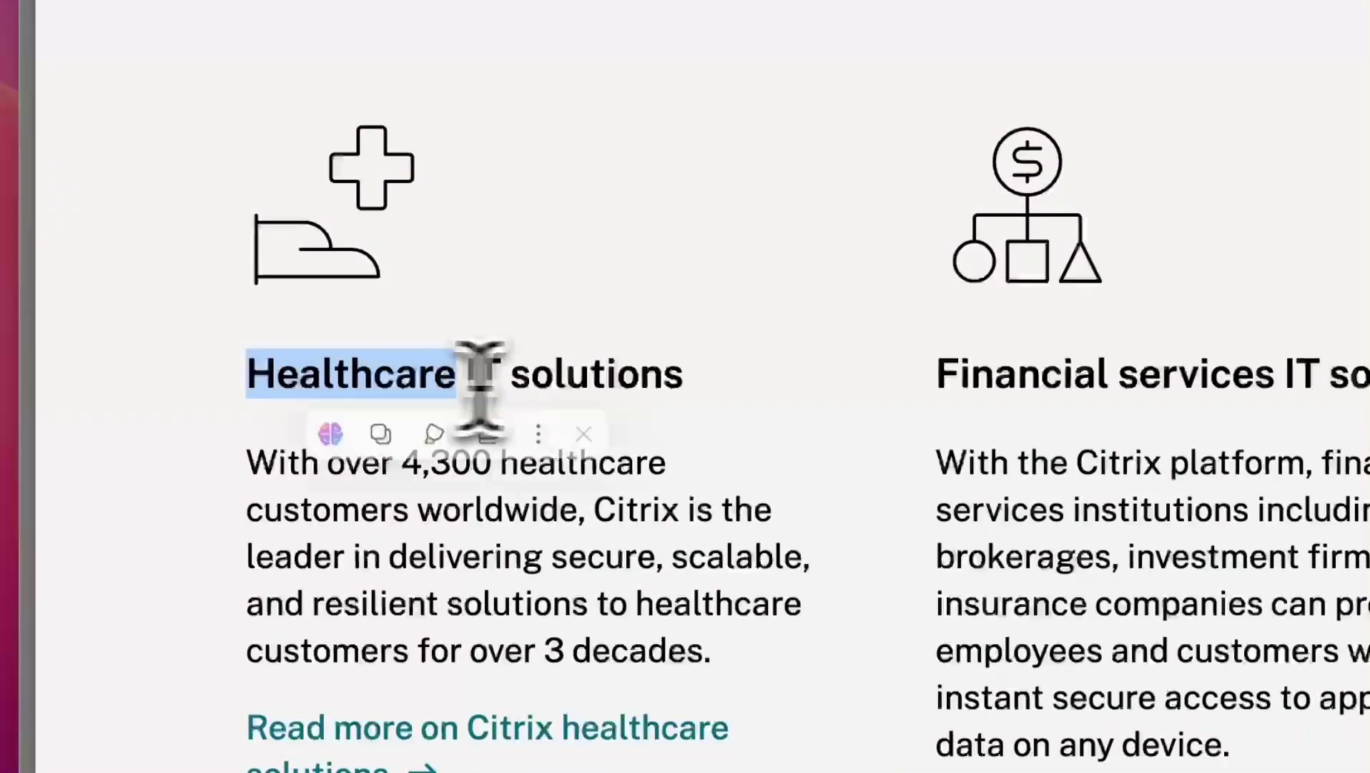
drag(505, 376, 842, 377)
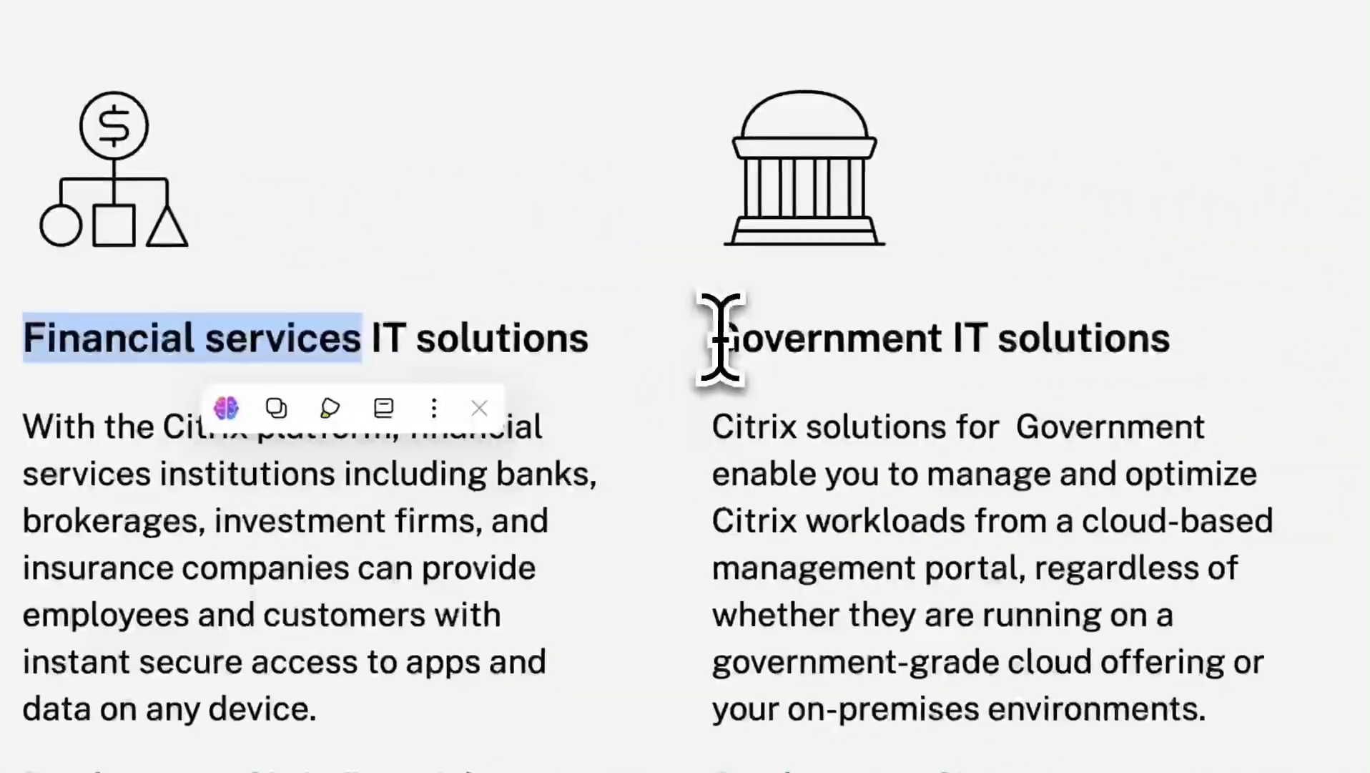
drag(719, 338, 993, 358)
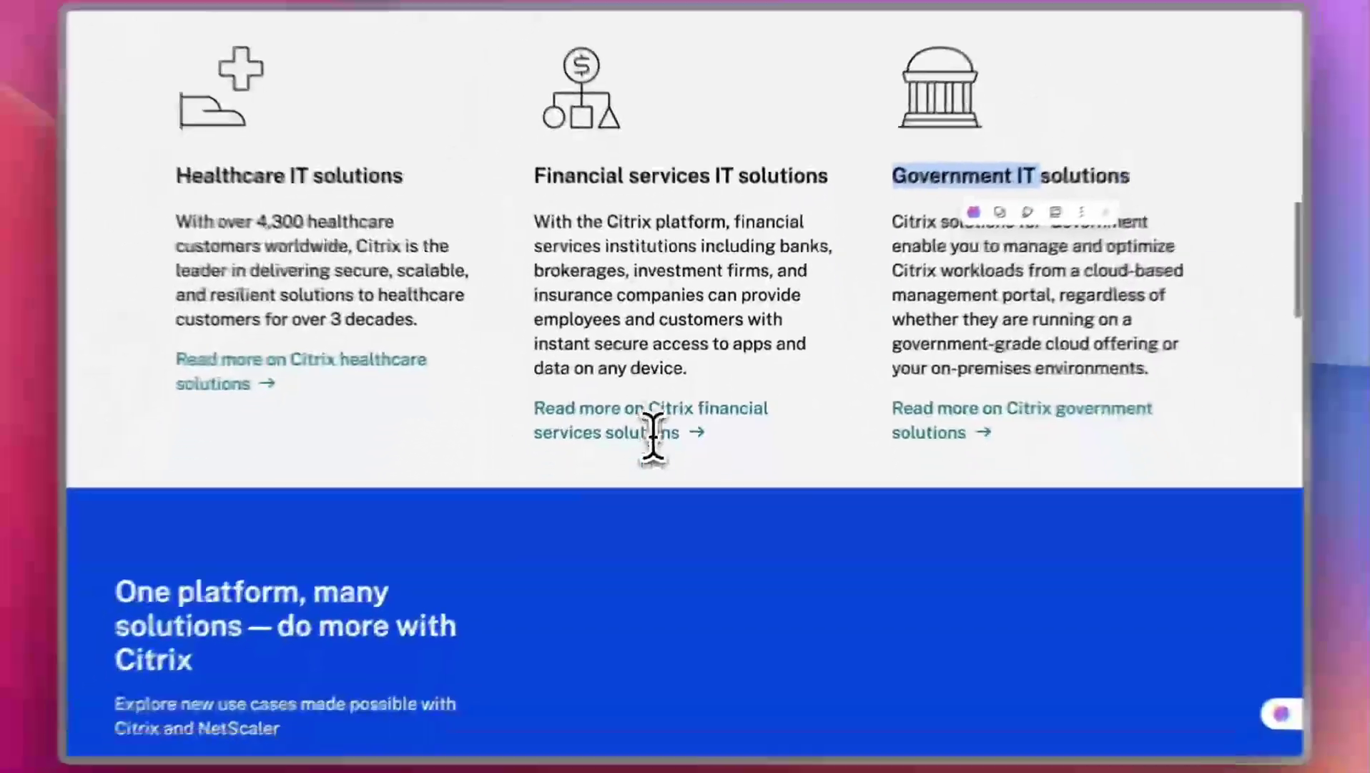
scroll(654, 437, down, 3)
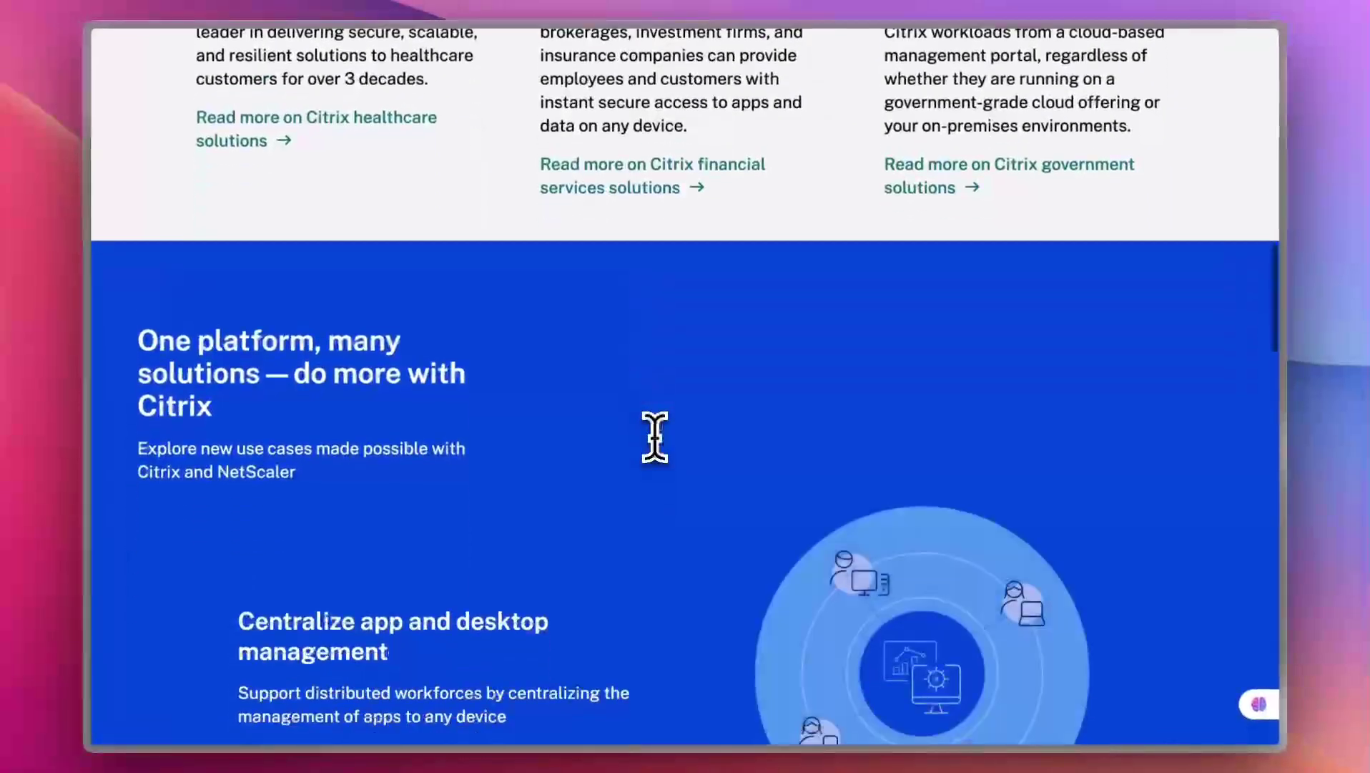
scroll(655, 436, down, 2)
scroll(655, 436, down, 2)
scroll(655, 437, down, 2)
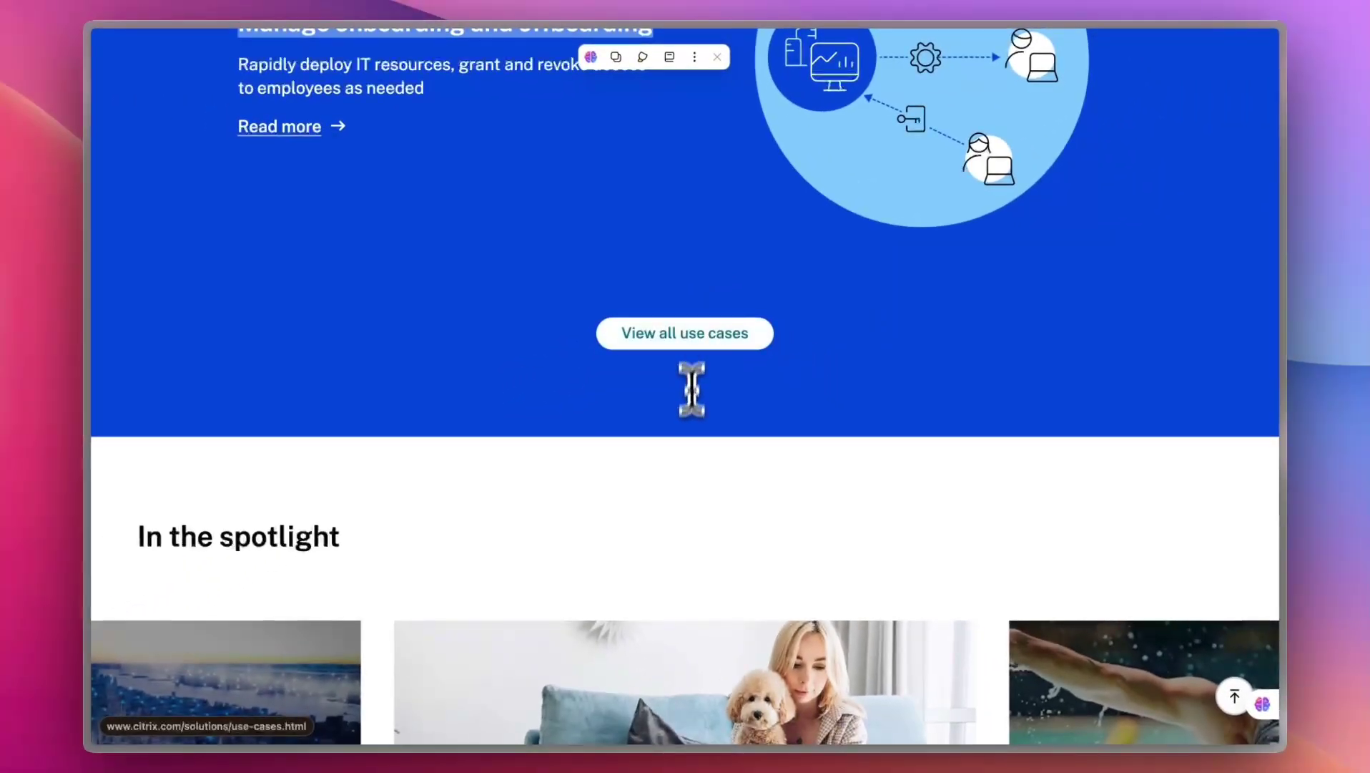
scroll(691, 387, down, 5)
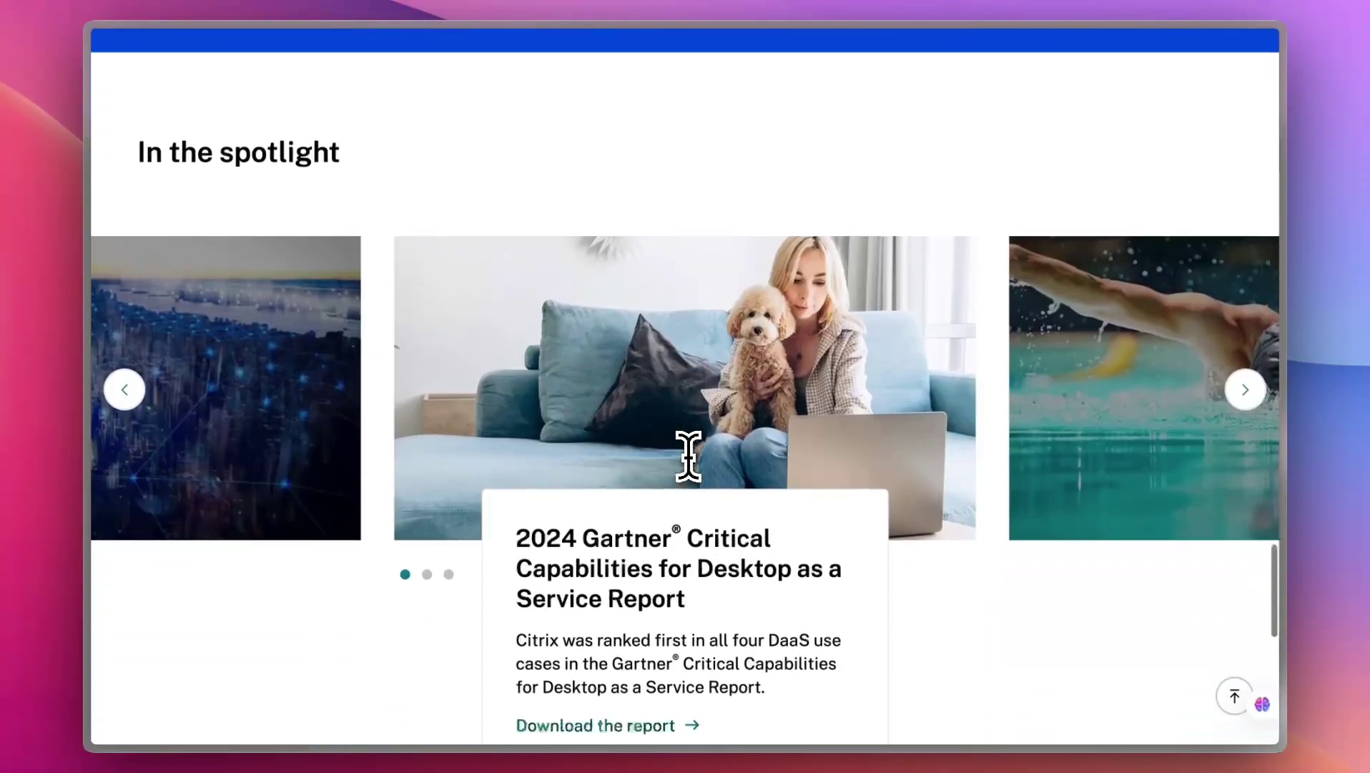
scroll(686, 457, down, 5)
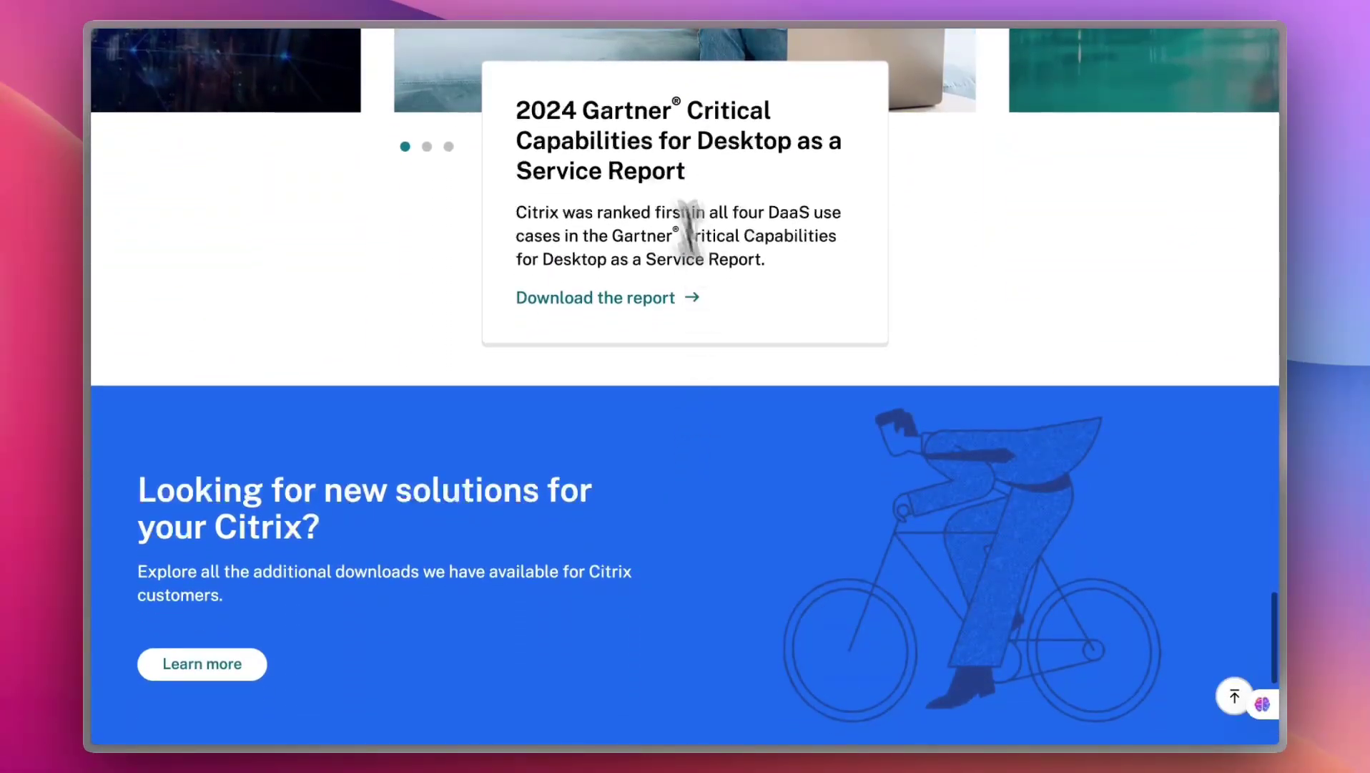
scroll(632, 348, down, 1)
scroll(631, 353, down, 3)
scroll(627, 367, up, 5)
scroll(627, 367, up, 5)
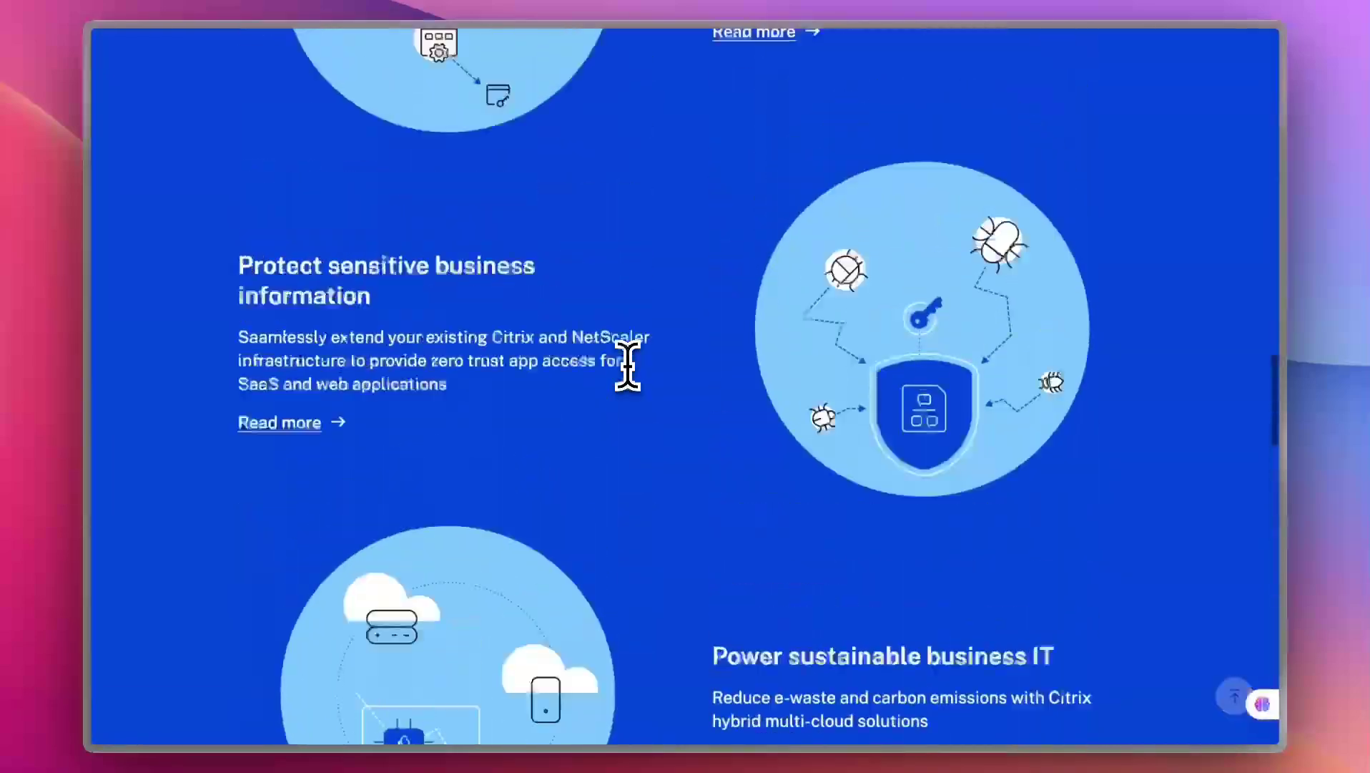
scroll(628, 366, up, 5)
scroll(627, 367, up, 10)
scroll(628, 367, up, 5)
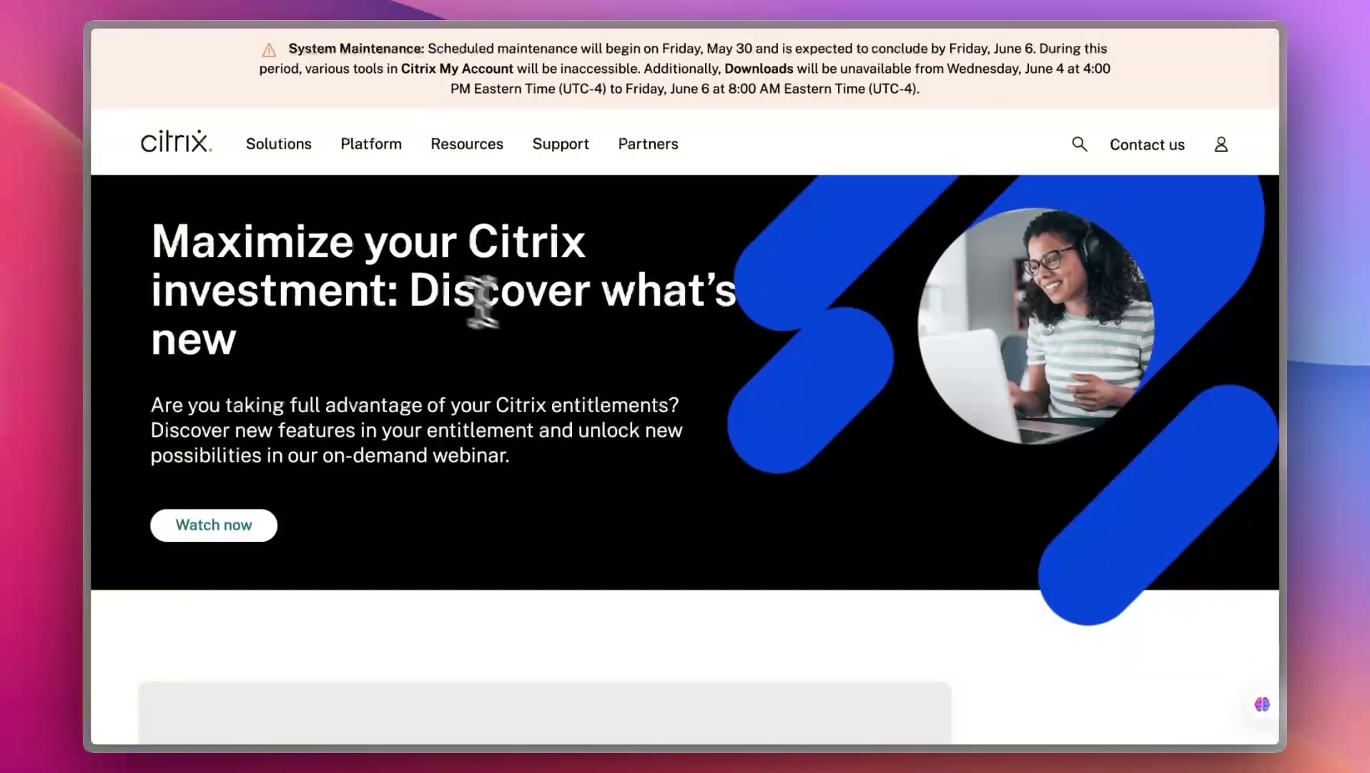
Open the Solutions menu in the citrix.com navigation bar
click(276, 143)
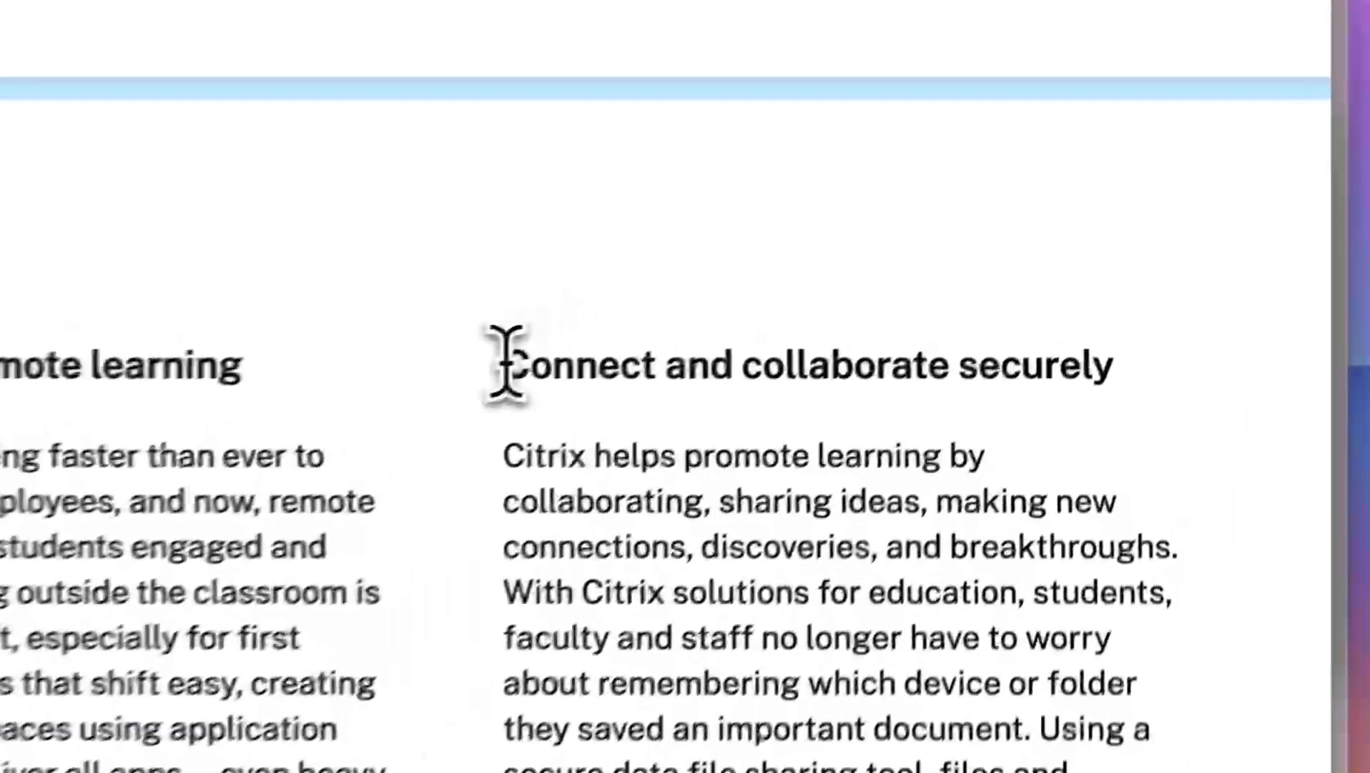
drag(853, 250, 963, 257)
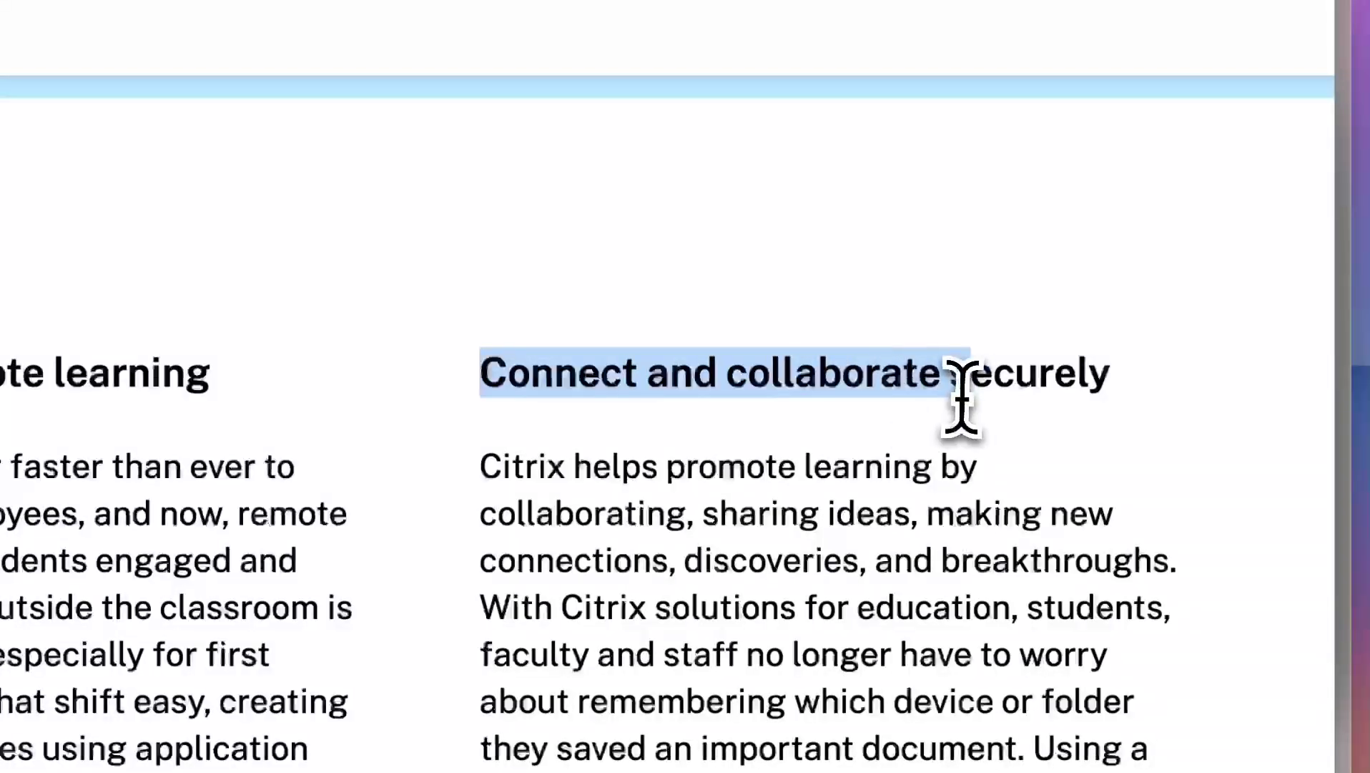
drag(701, 391, 1114, 375)
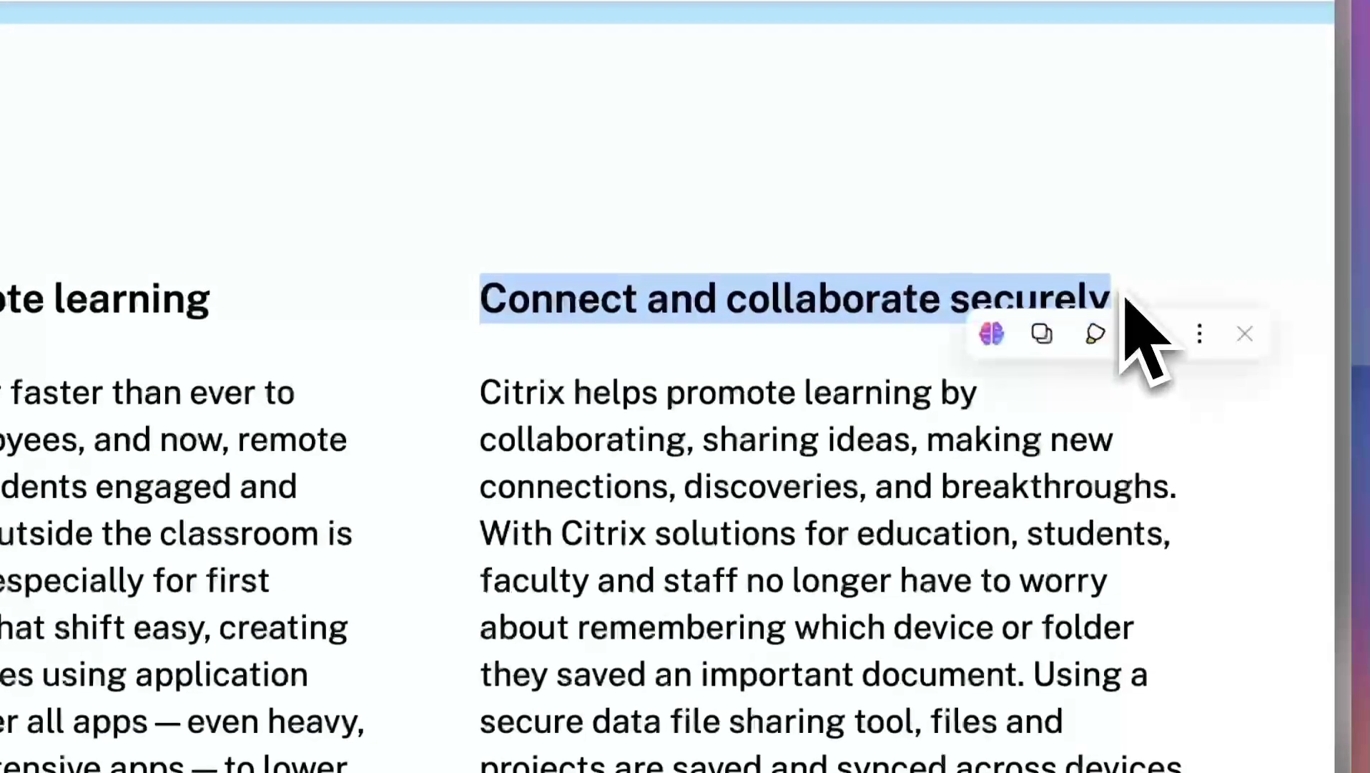
click(707, 438)
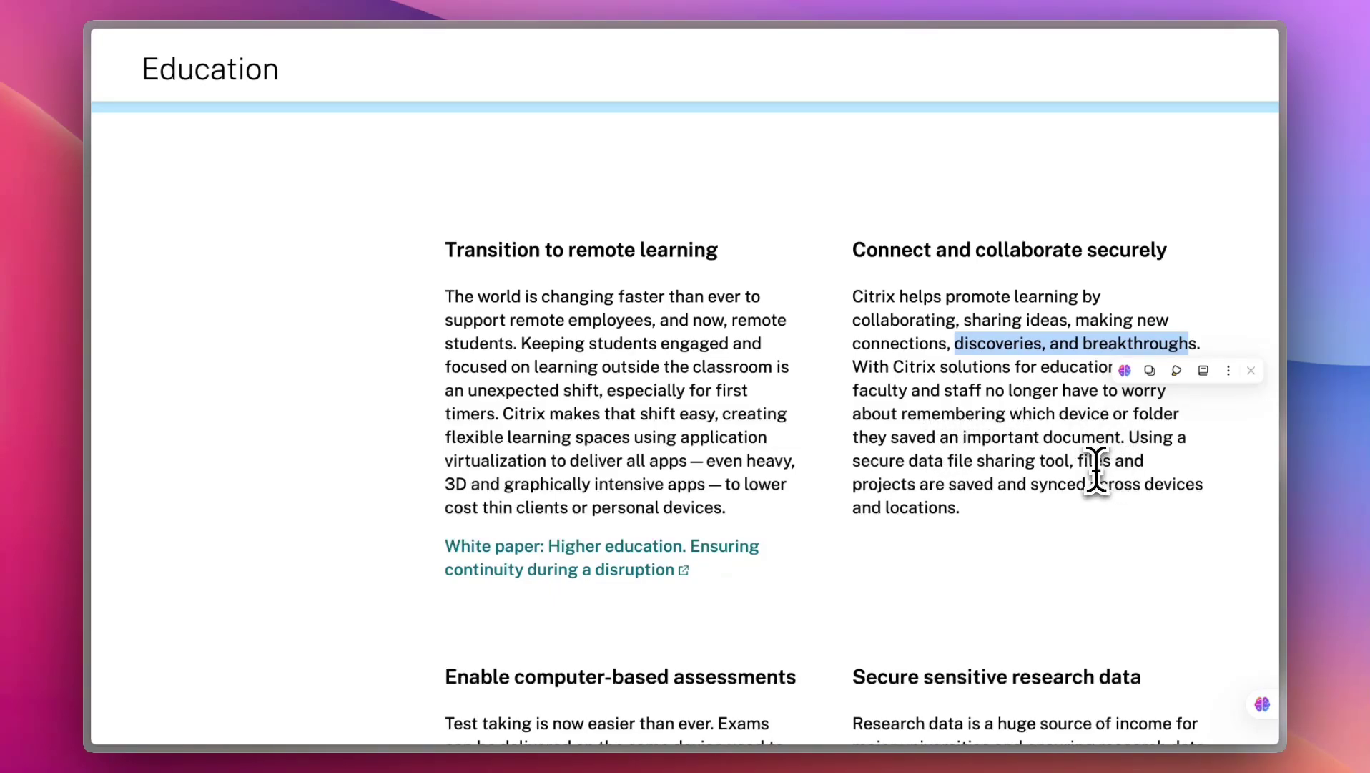
scroll(1071, 428, down, 3)
scroll(1067, 428, down, 3)
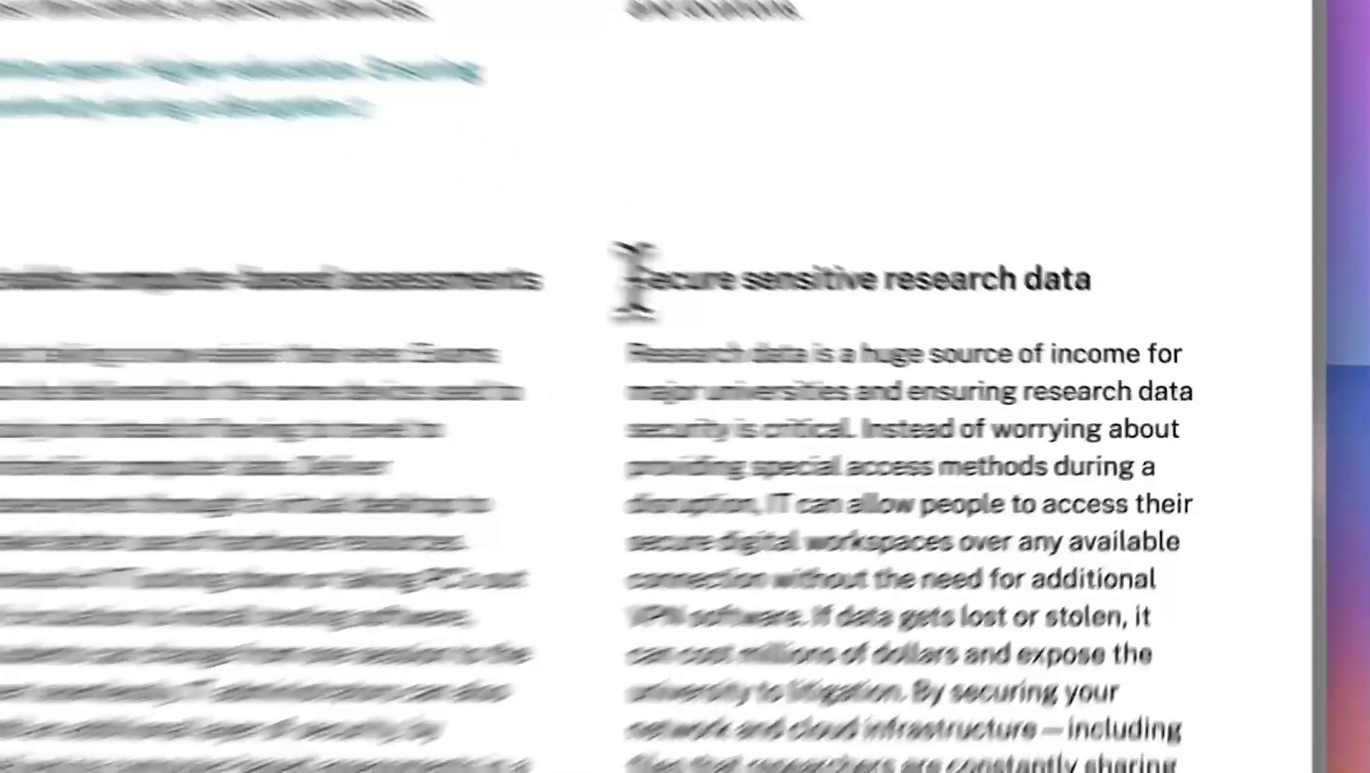
drag(851, 328, 948, 330)
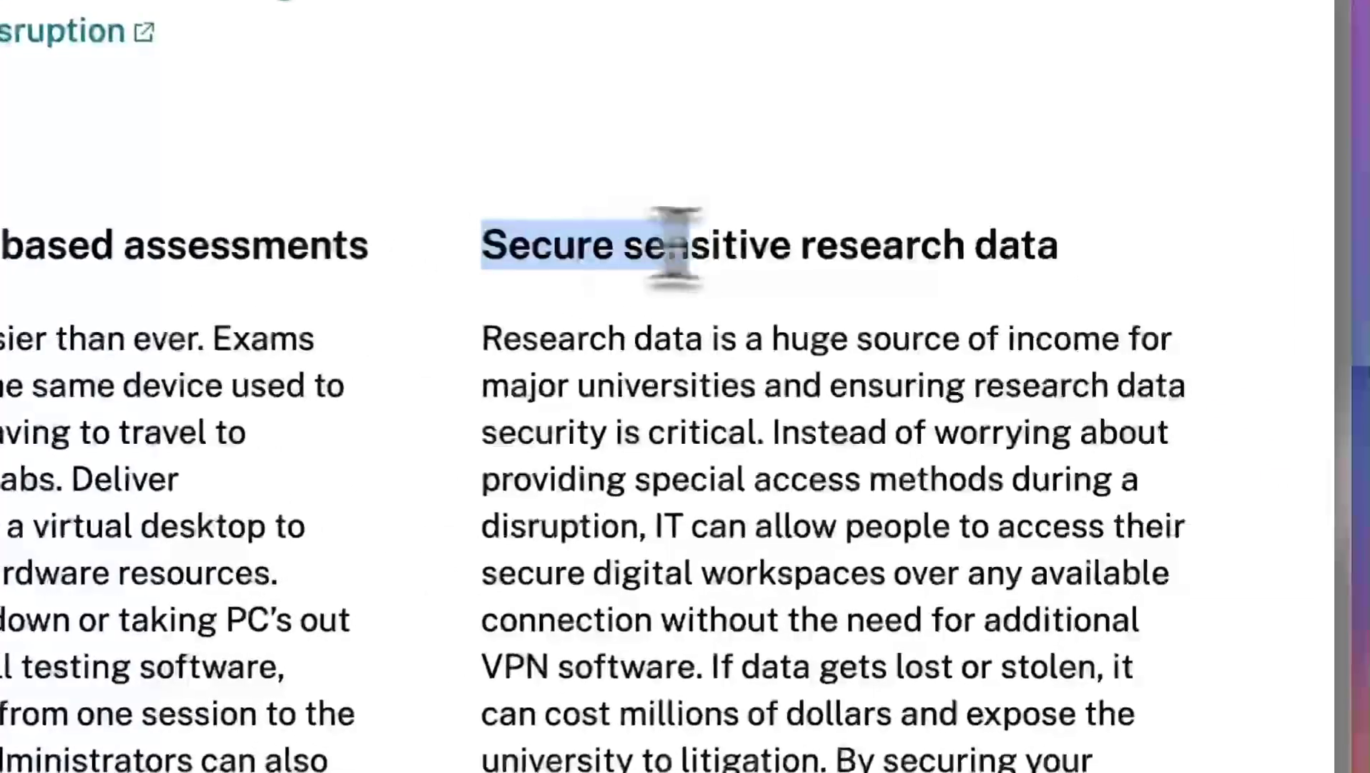
drag(672, 244, 1086, 296)
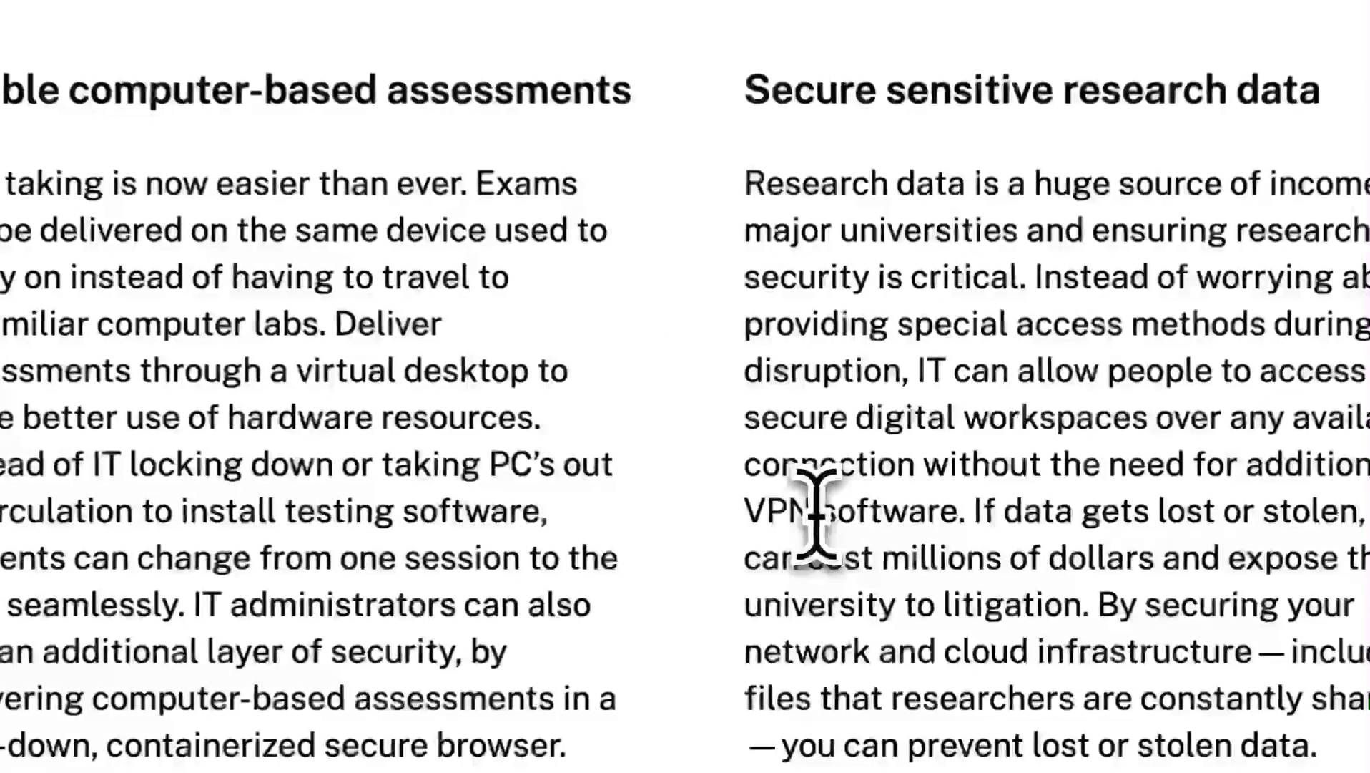
drag(889, 540, 986, 515)
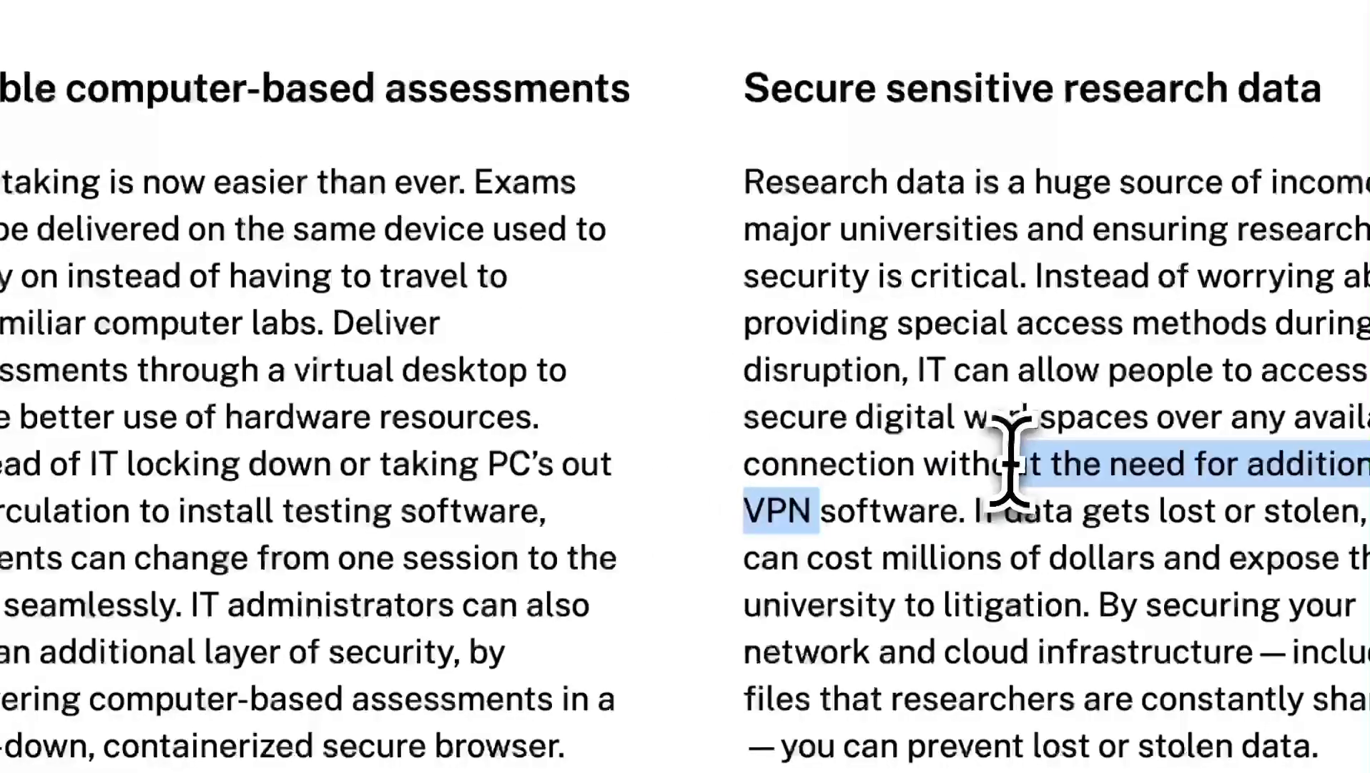
drag(1012, 470, 927, 460)
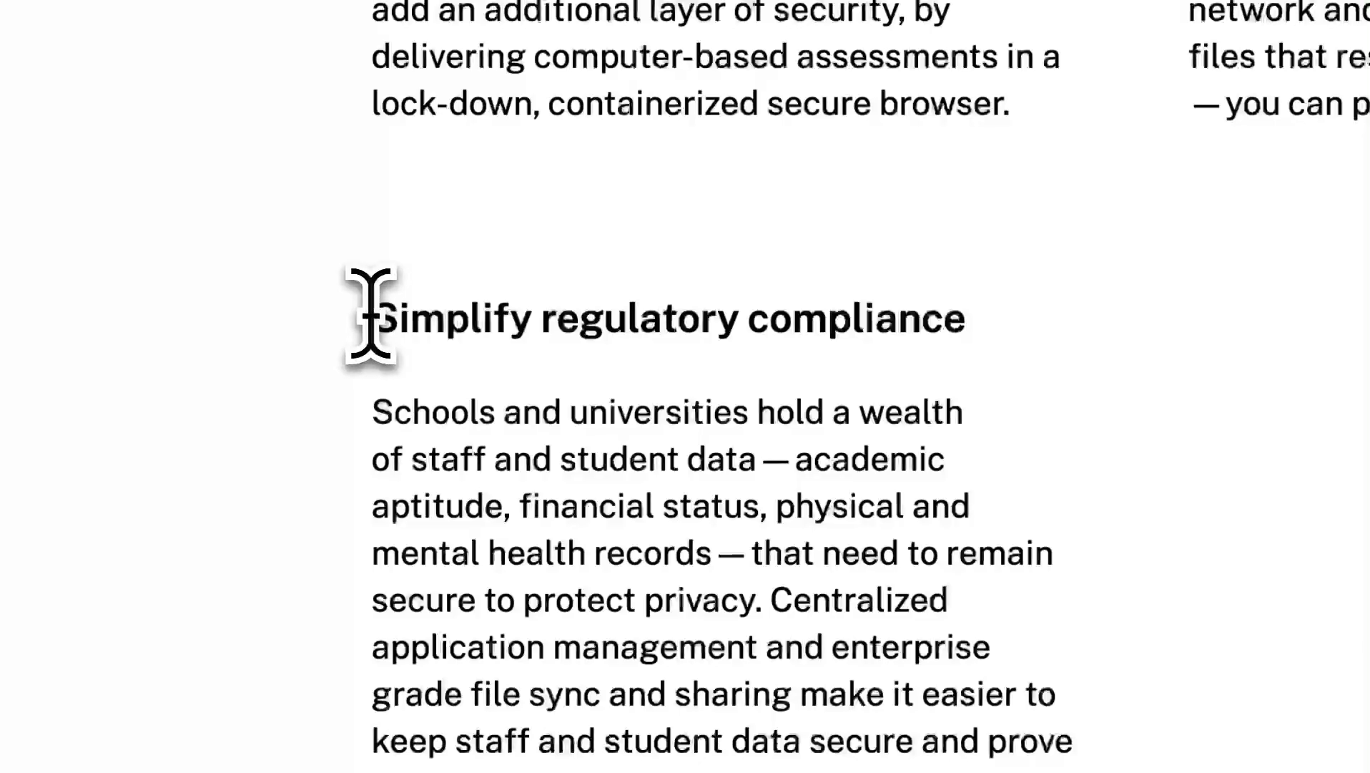
drag(369, 315, 958, 315)
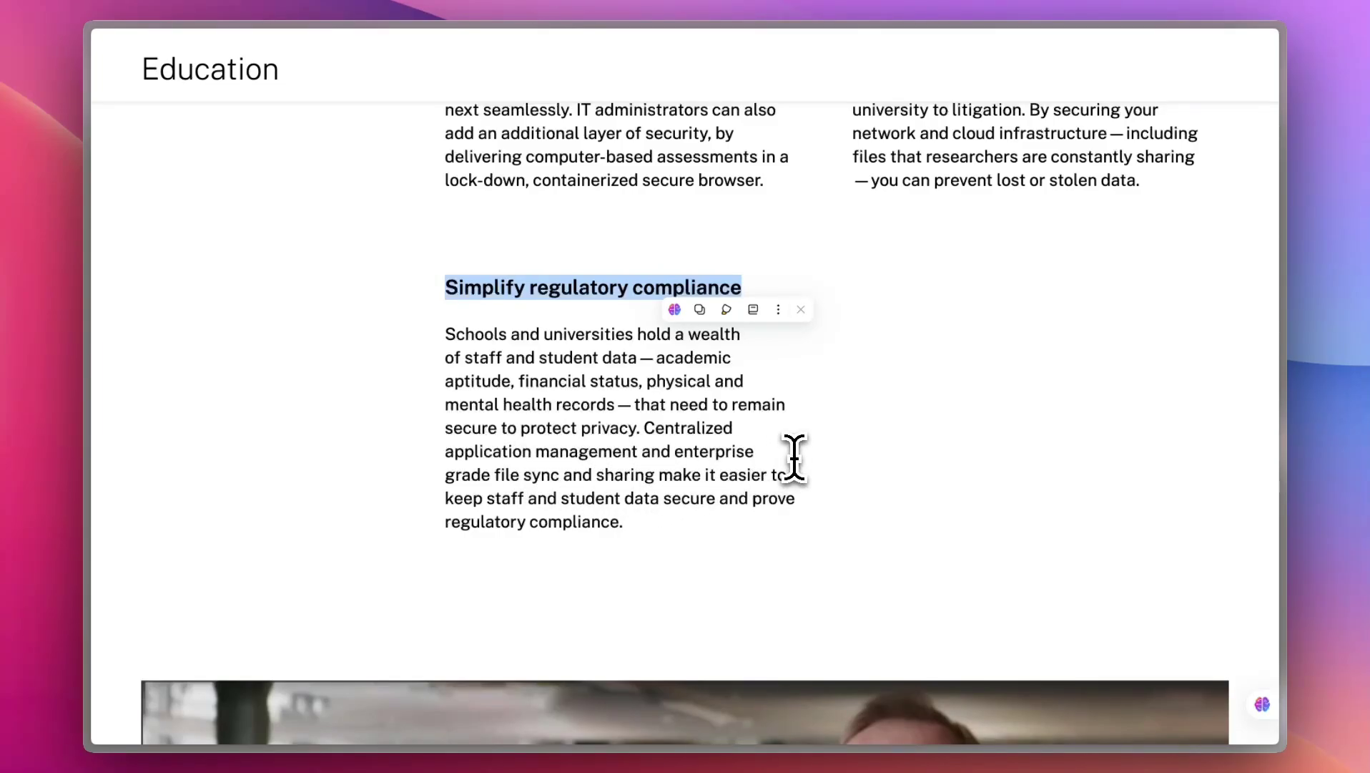
scroll(794, 458, down, 1)
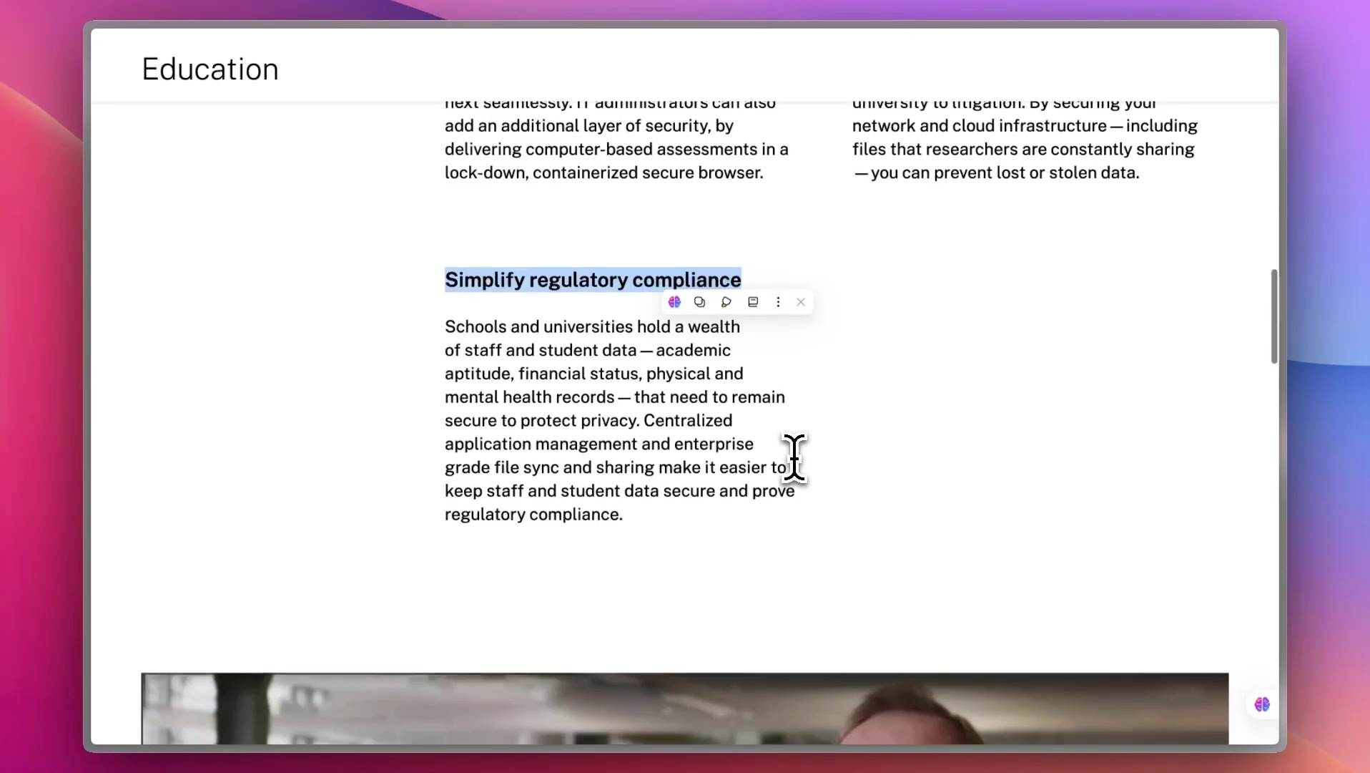
scroll(793, 458, down, 2)
scroll(793, 458, down, 5)
scroll(794, 458, down, 4)
scroll(793, 458, down, 3)
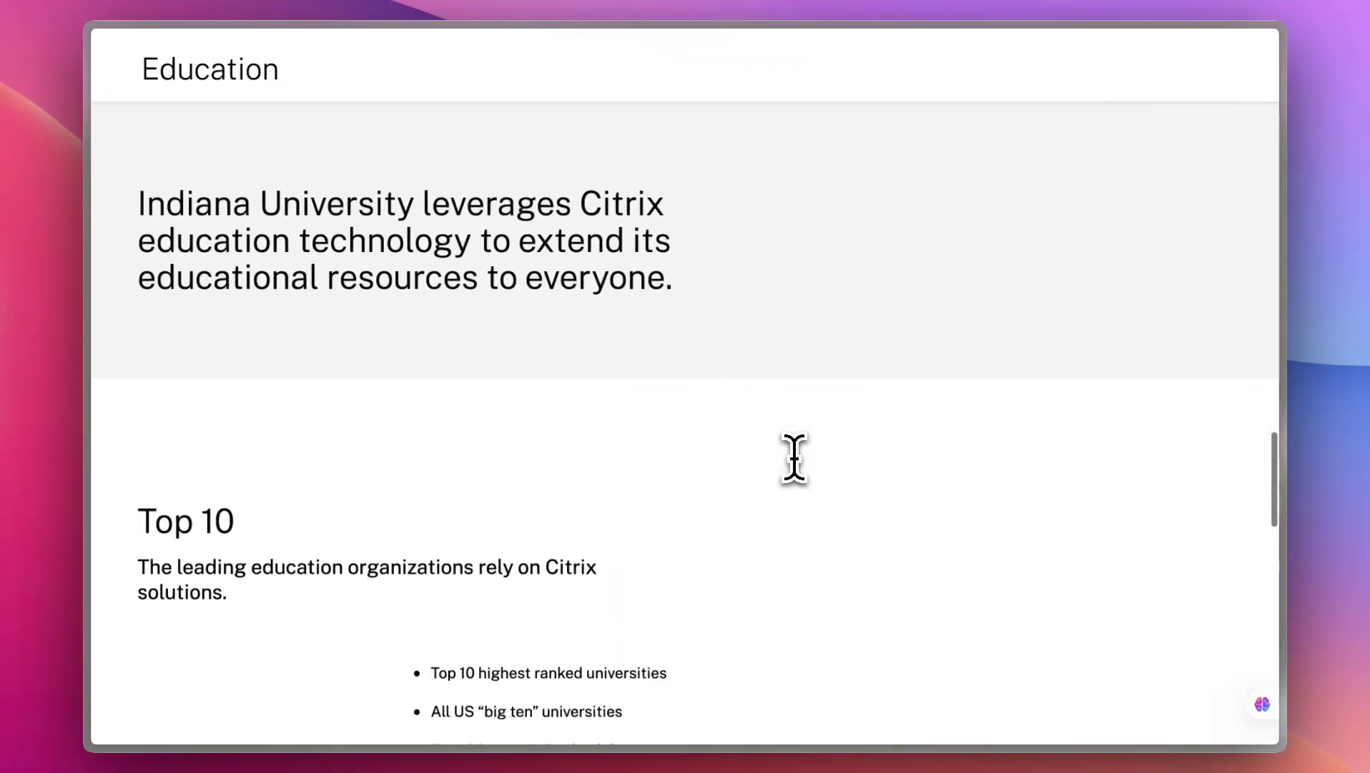
scroll(793, 458, down, 3)
scroll(793, 458, up, 5)
scroll(793, 458, up, 10)
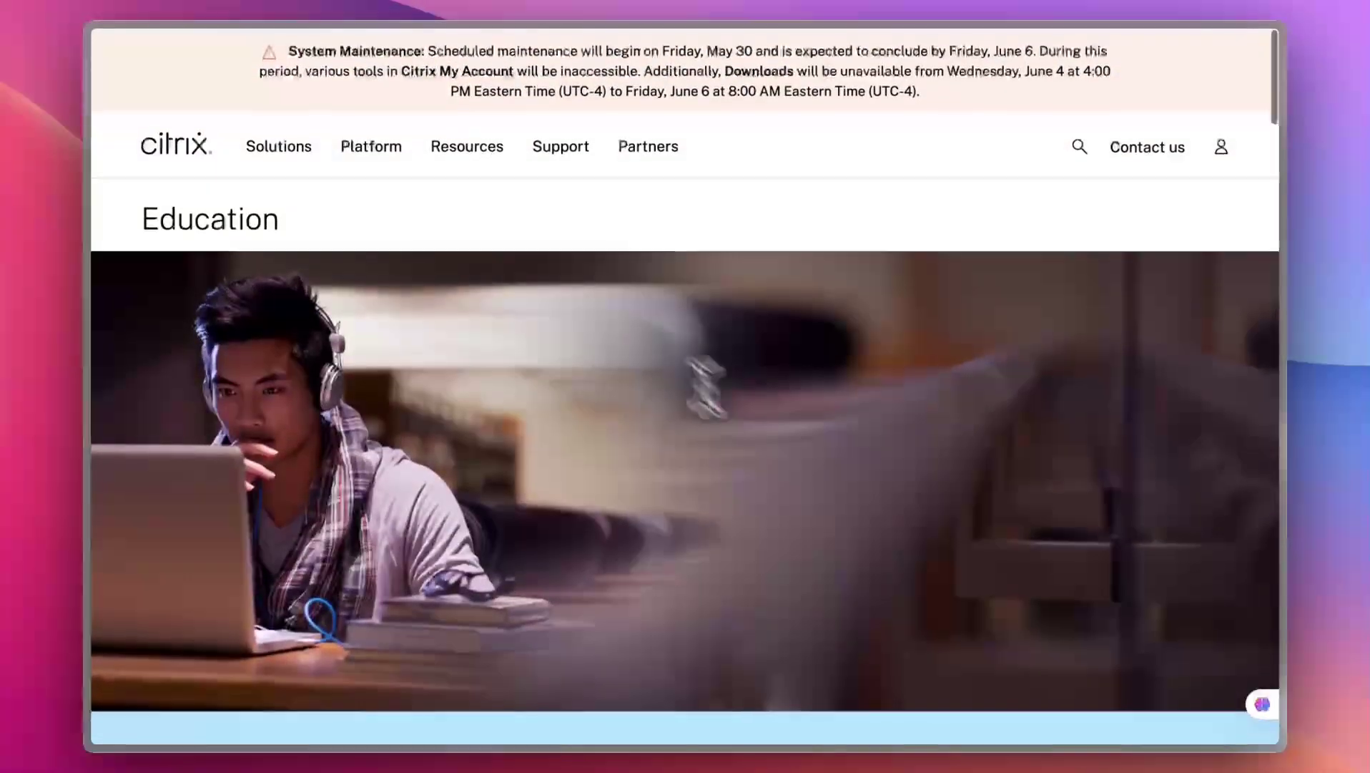
Open Empowering a hybrid workforce via Solutions and highlight the Executive summary phrase through 'resources'
click(270, 143)
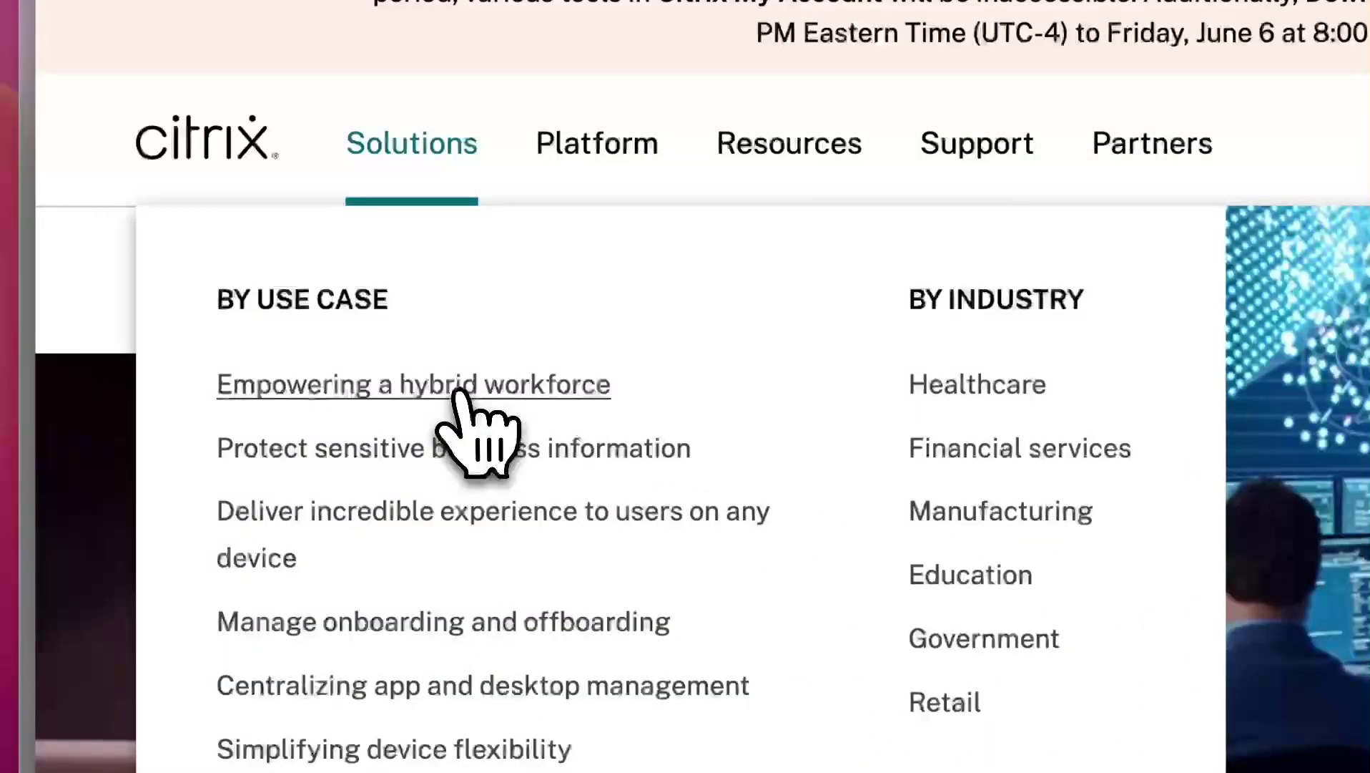
click(303, 267)
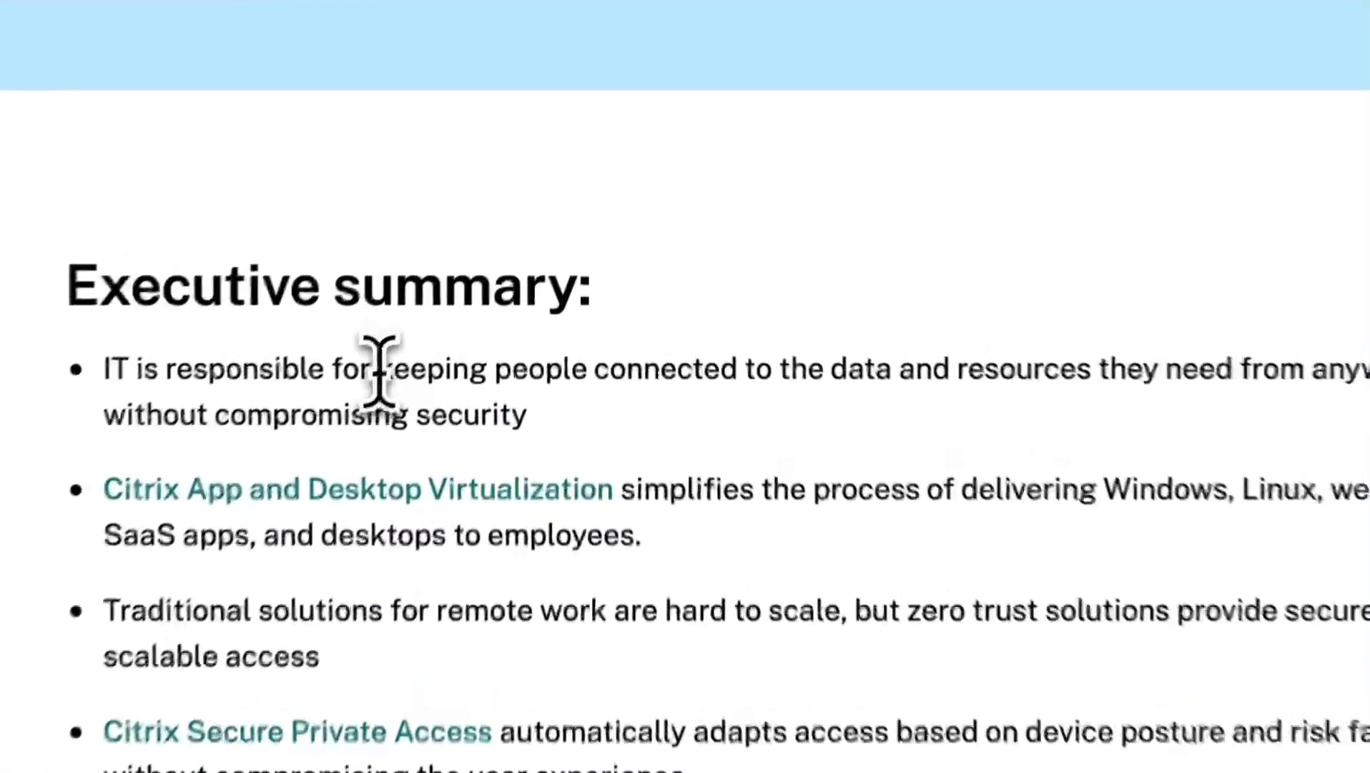
drag(482, 224, 833, 224)
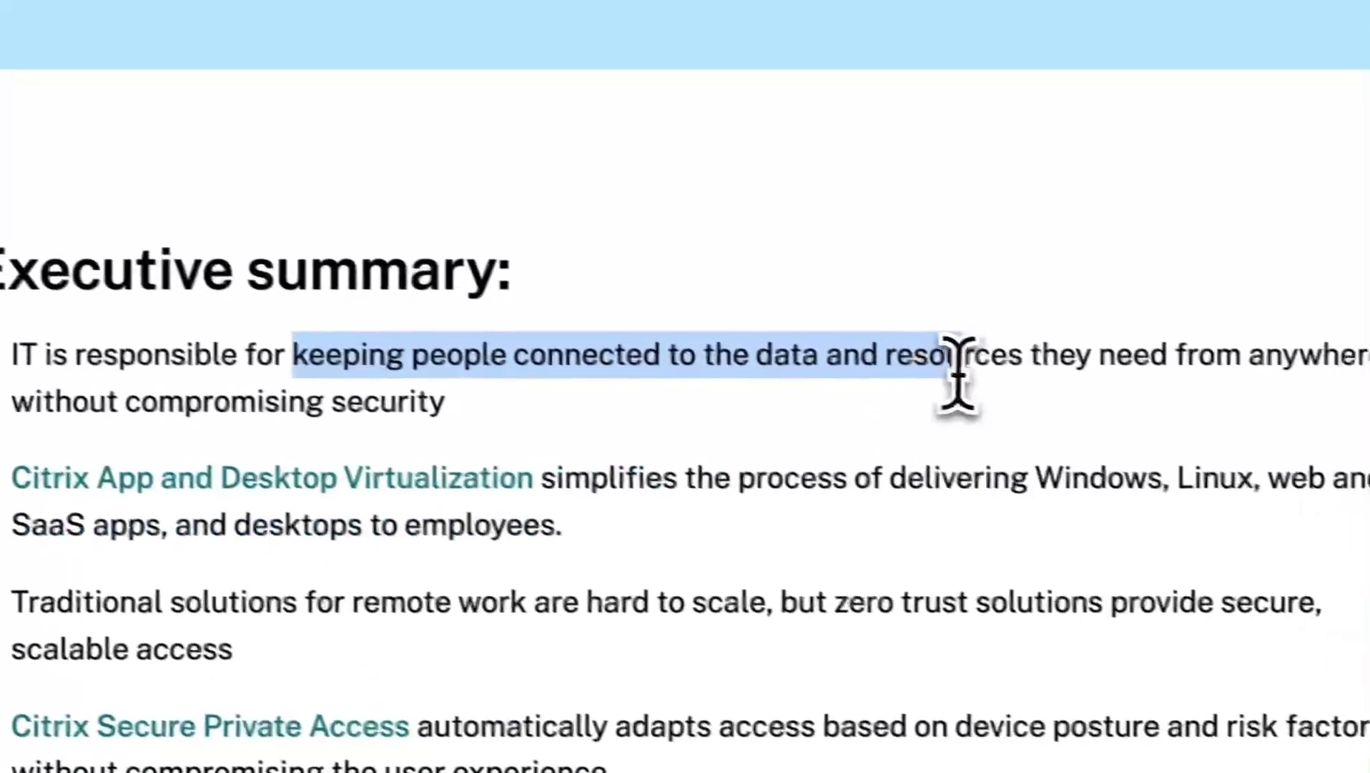
drag(985, 359, 993, 358)
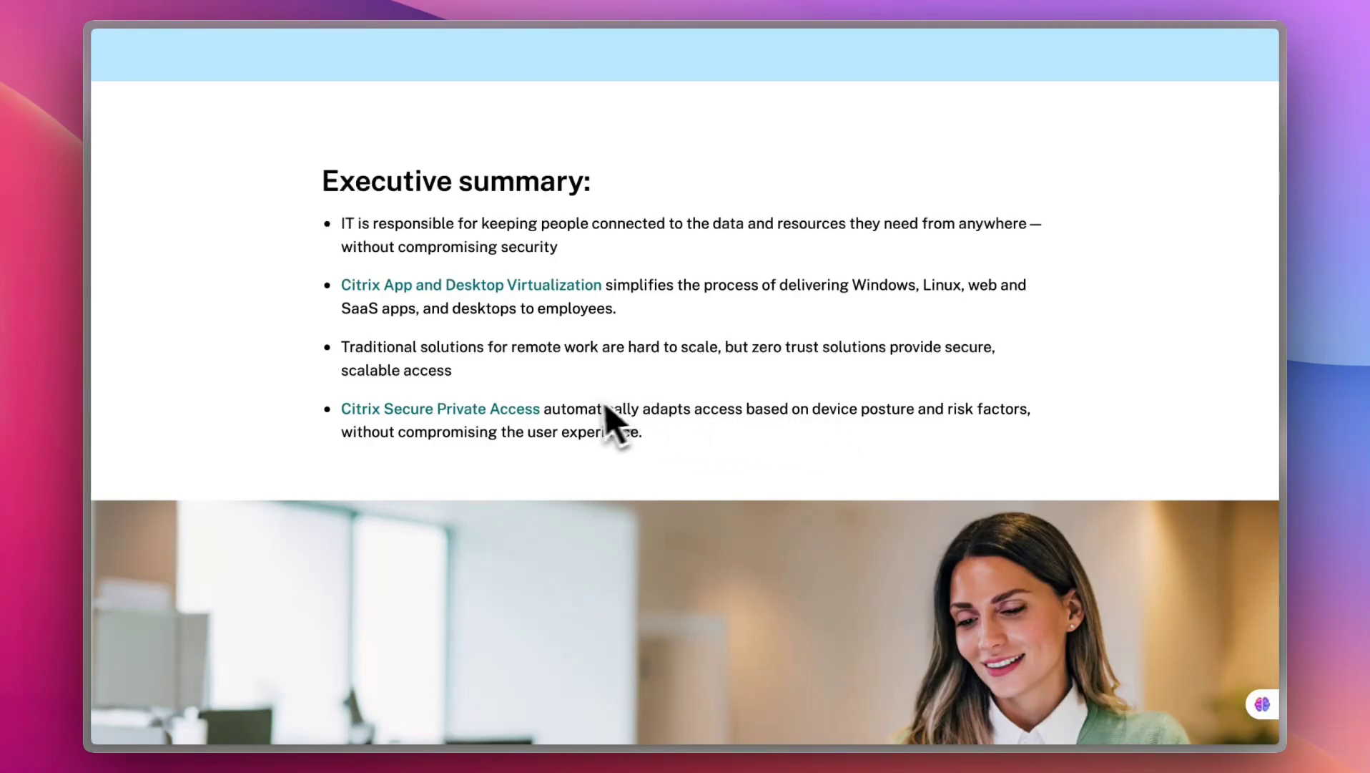
scroll(700, 421, down, 5)
scroll(707, 425, down, 2)
scroll(709, 423, down, 2)
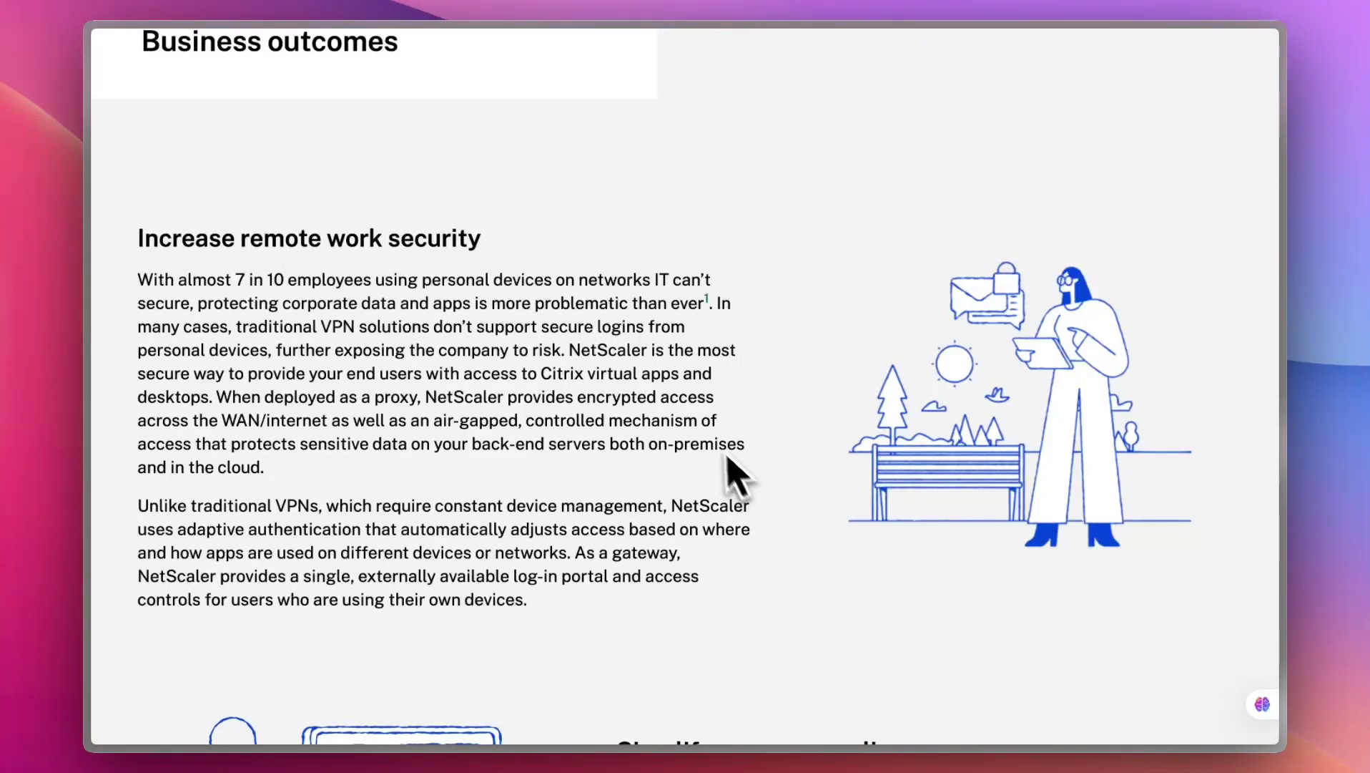
scroll(718, 481, down, 2)
scroll(735, 514, down, 1)
scroll(737, 514, down, 1)
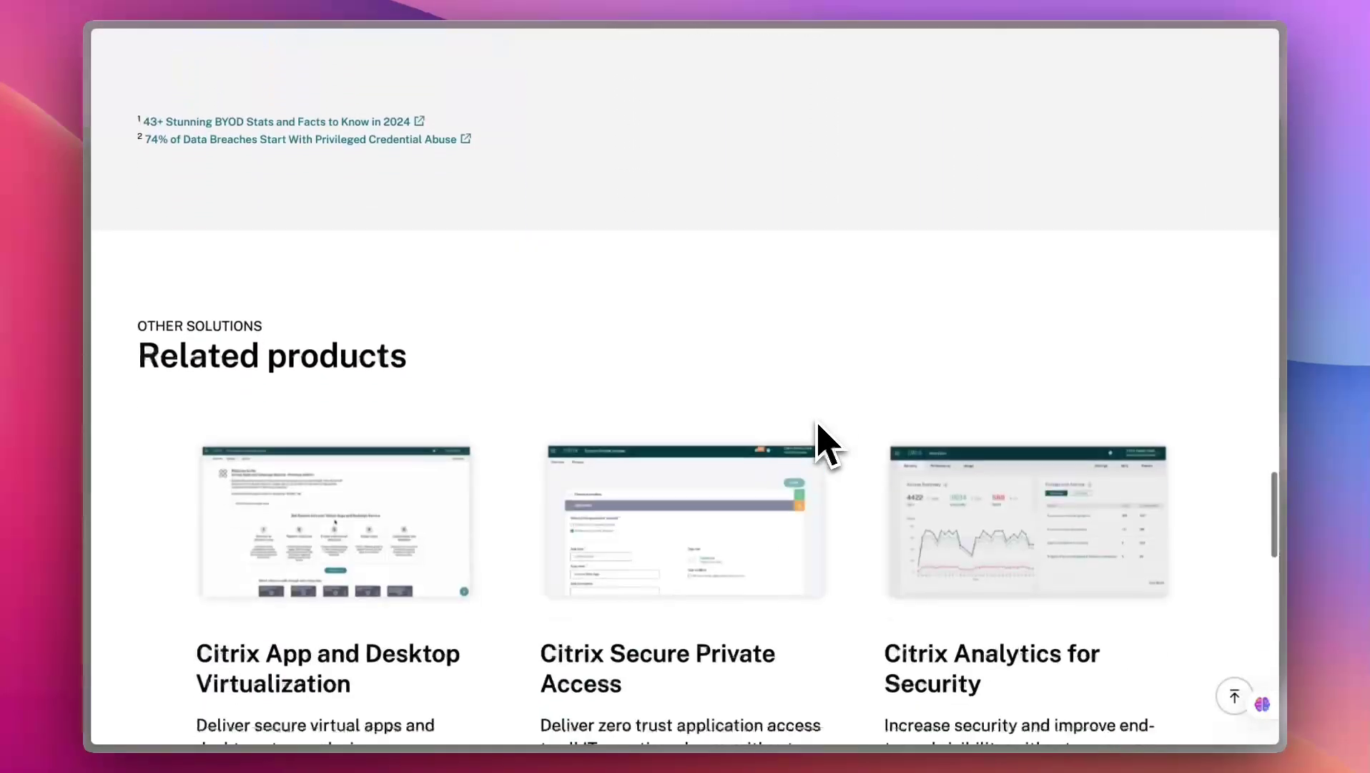
scroll(825, 440, down, 2)
scroll(819, 426, down, 1)
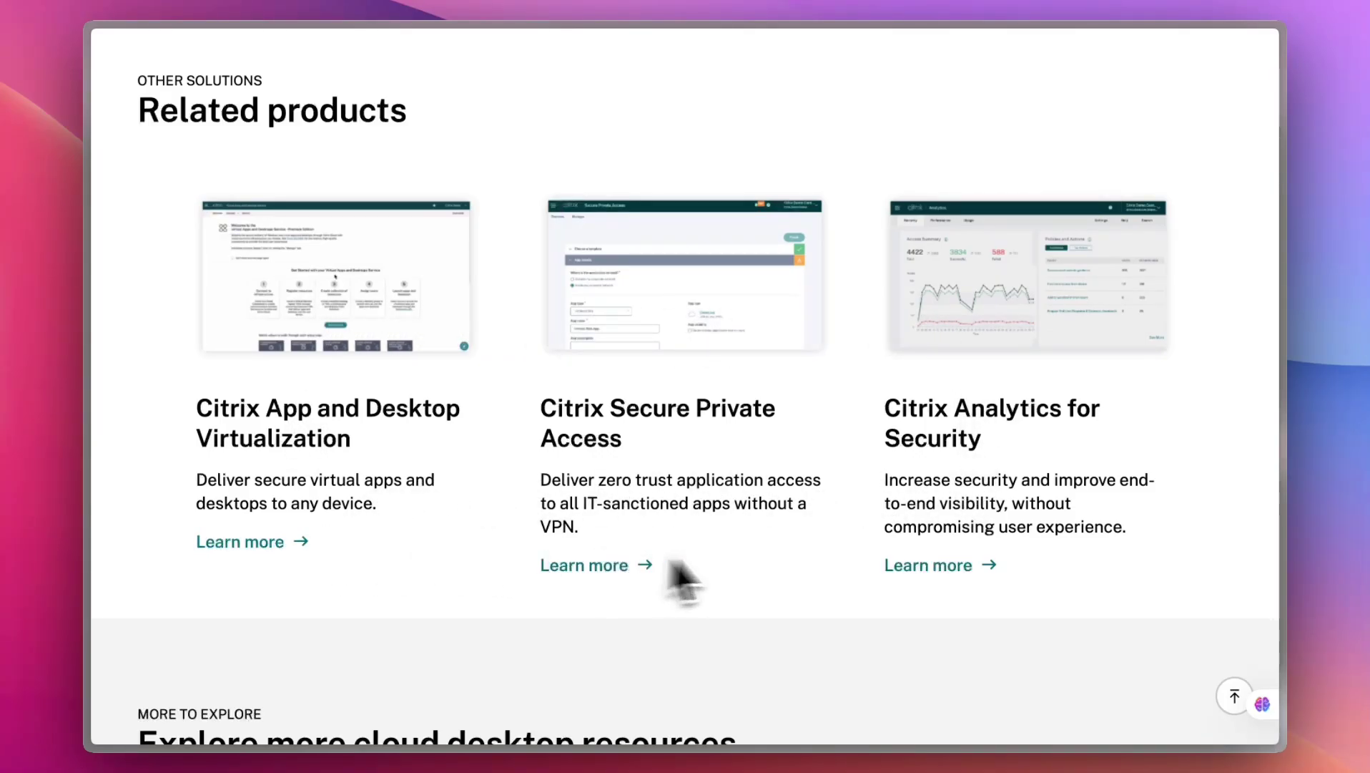
scroll(835, 474, up, 5)
scroll(792, 455, up, 5)
scroll(792, 465, up, 10)
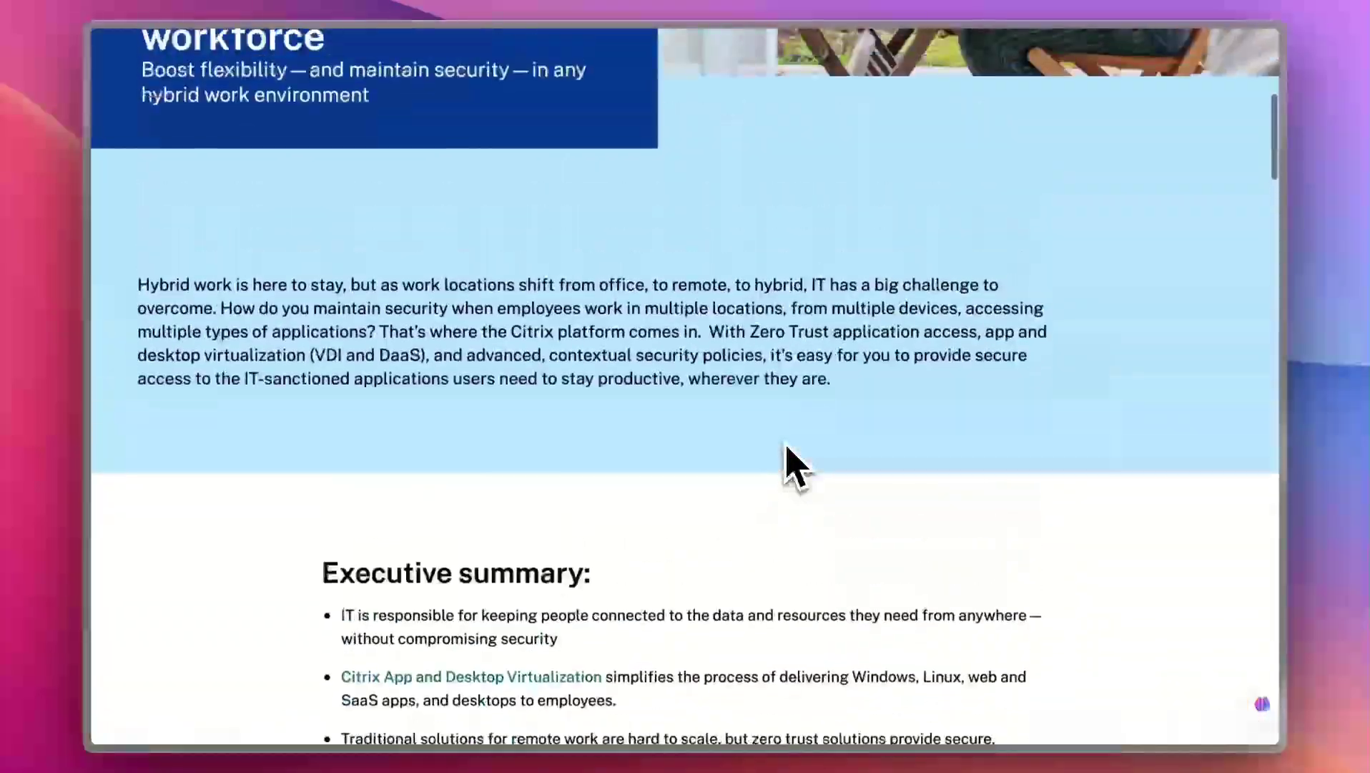
scroll(787, 458, up, 5)
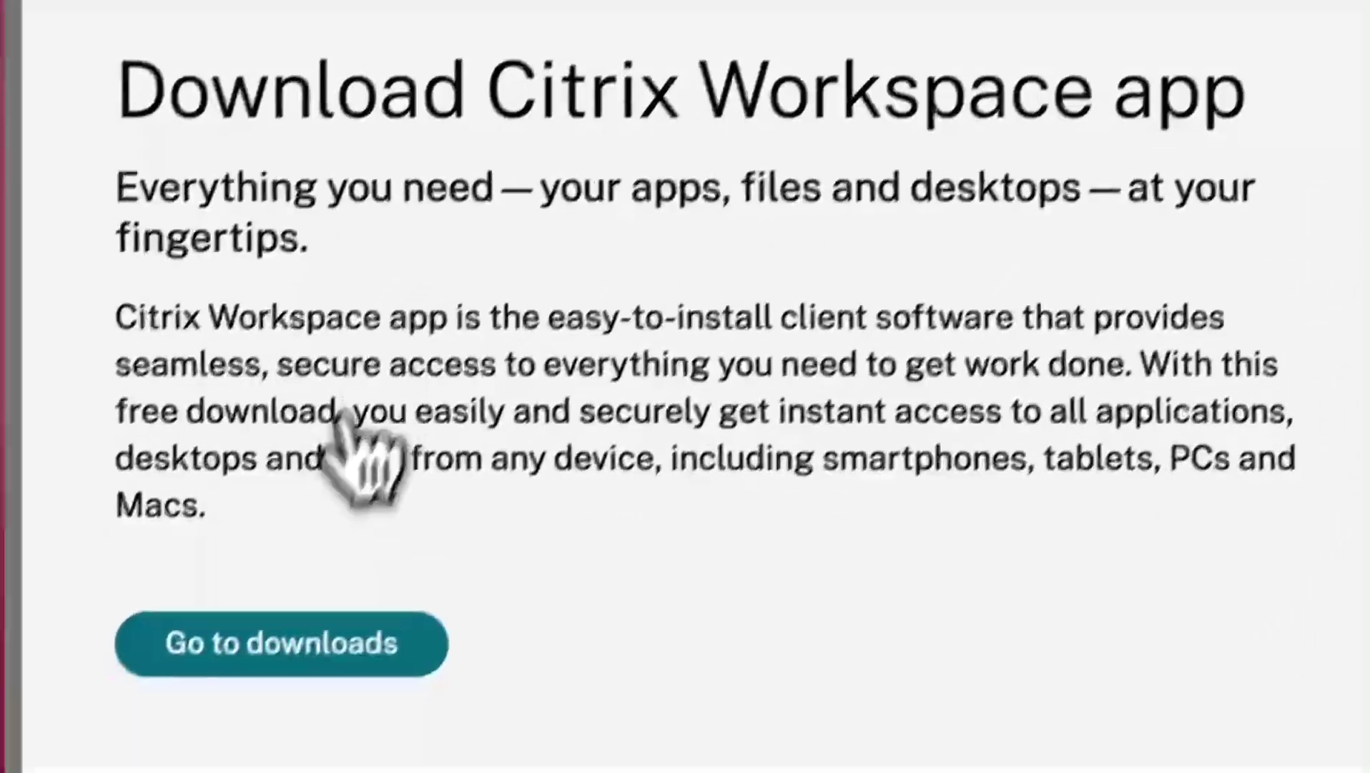
Open the Workspace app downloads page and close the product list, keeping Citrix Workspace app
click(298, 620)
click(575, 183)
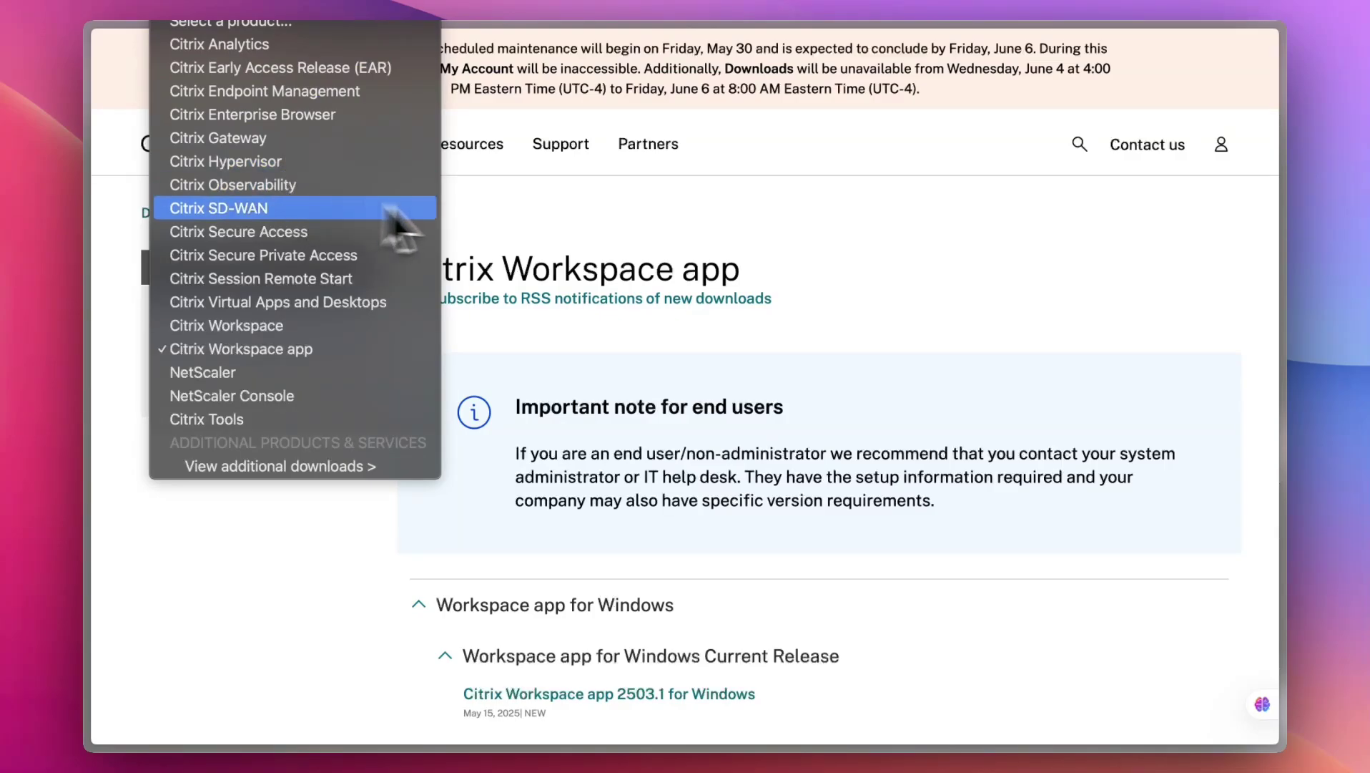
key(Escape)
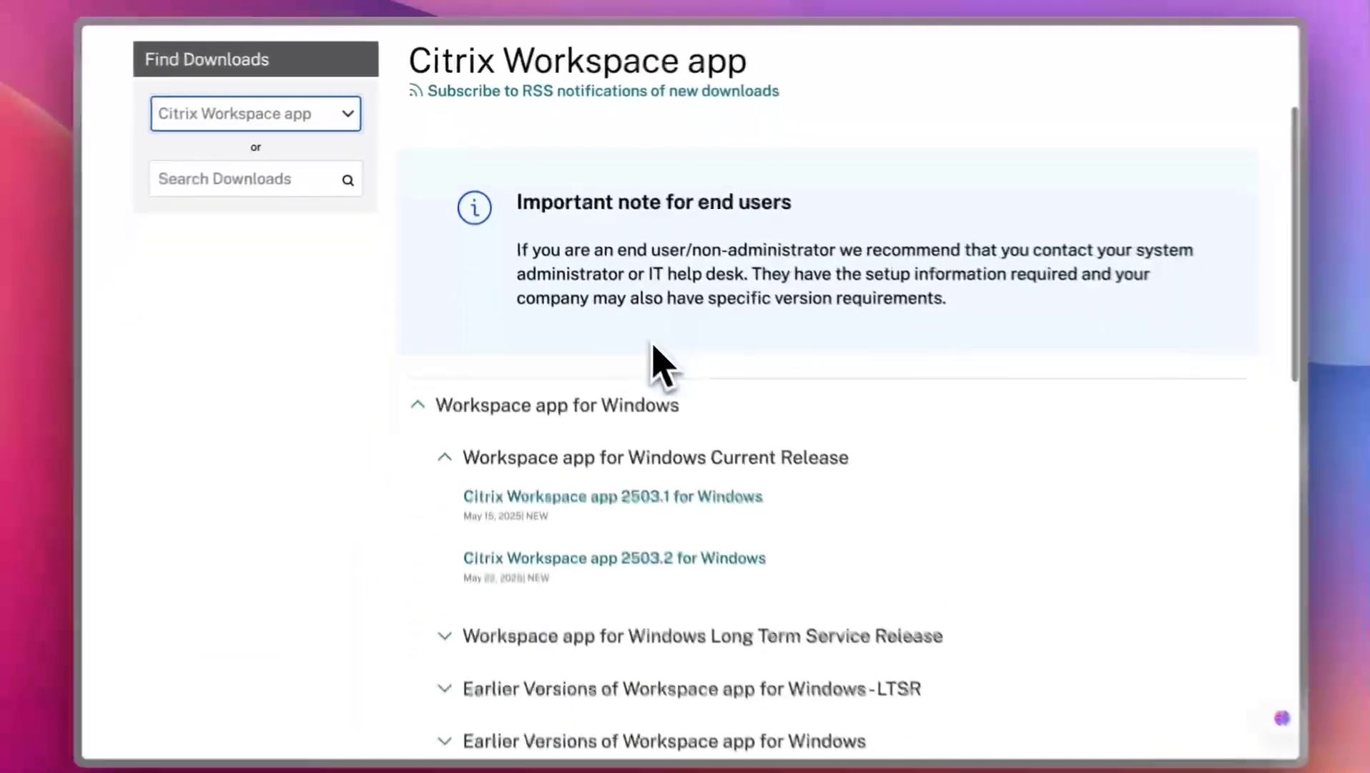
scroll(651, 360, down, 3)
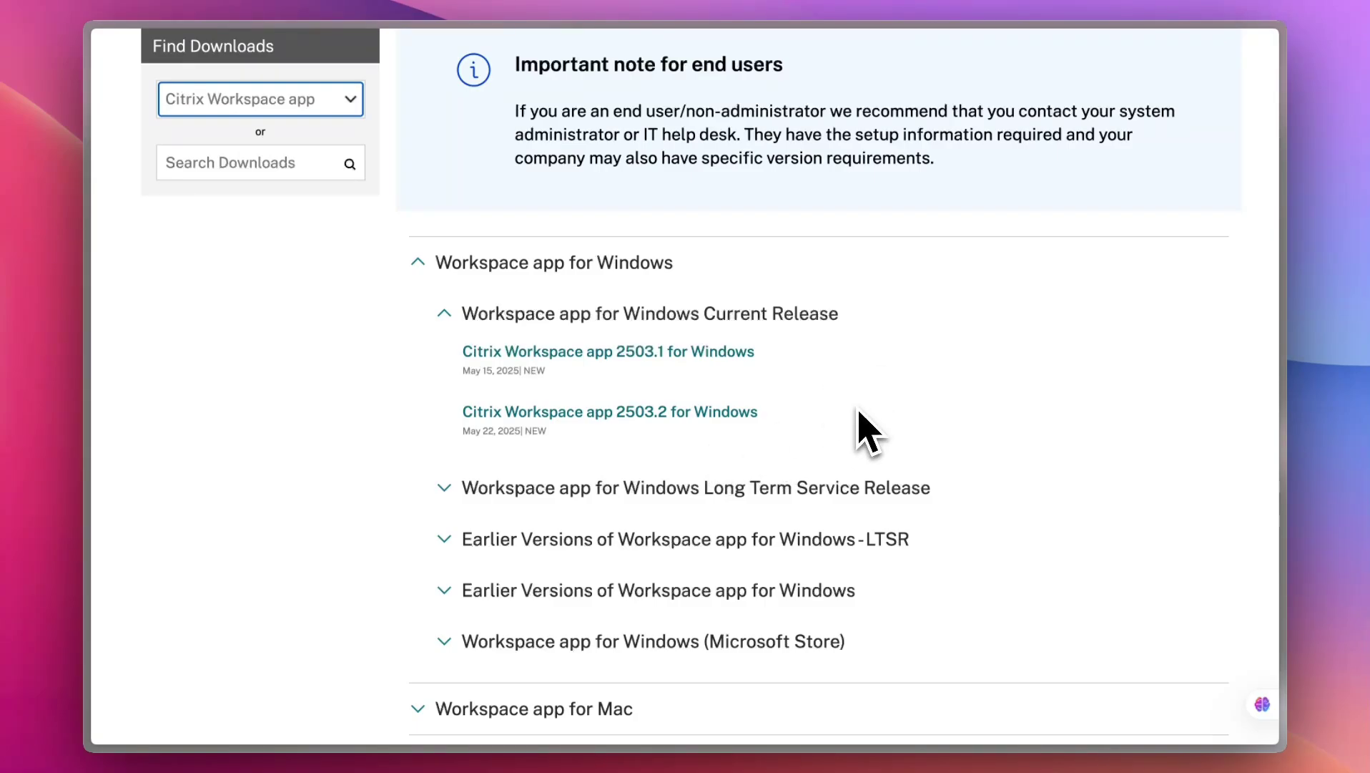
scroll(862, 430, up, 3)
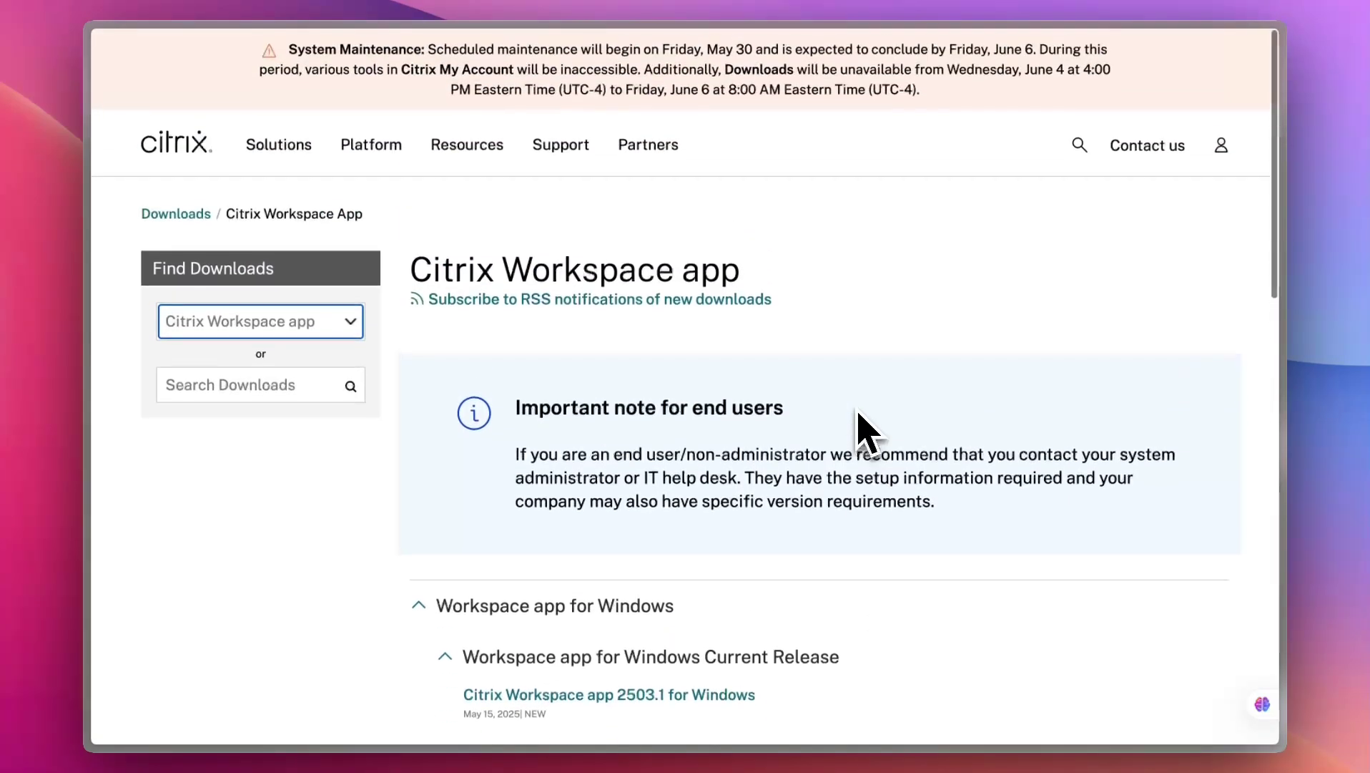